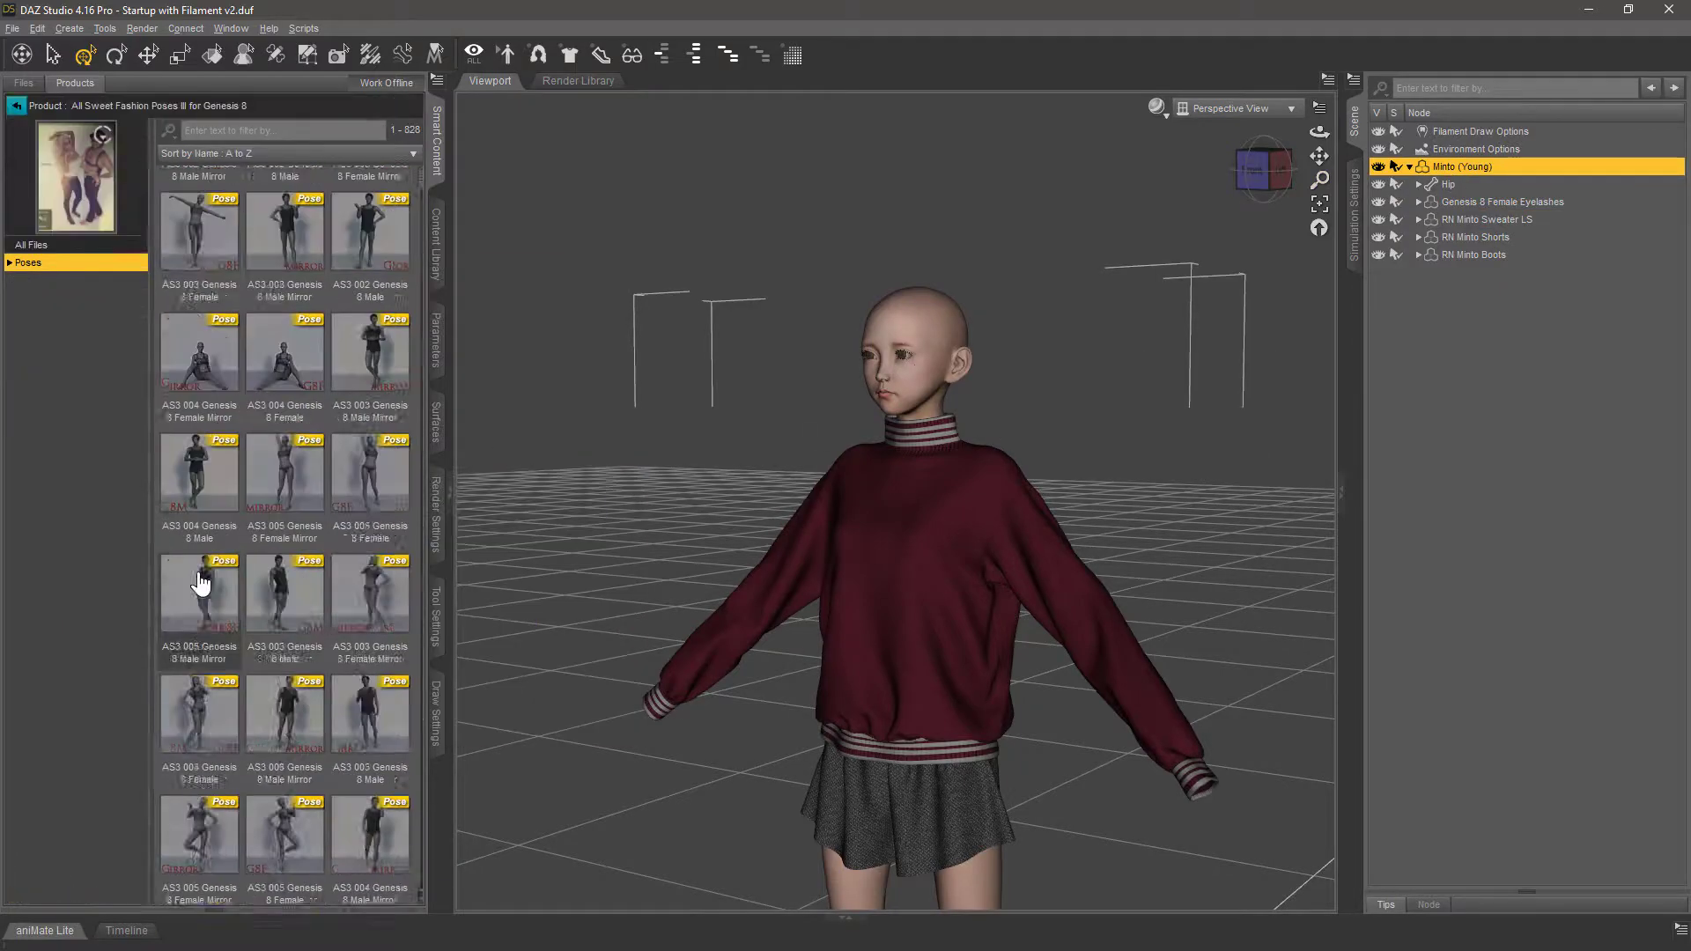
Scroll the Smart Content list down toward the Poses category
scroll(409, 727, down, 1)
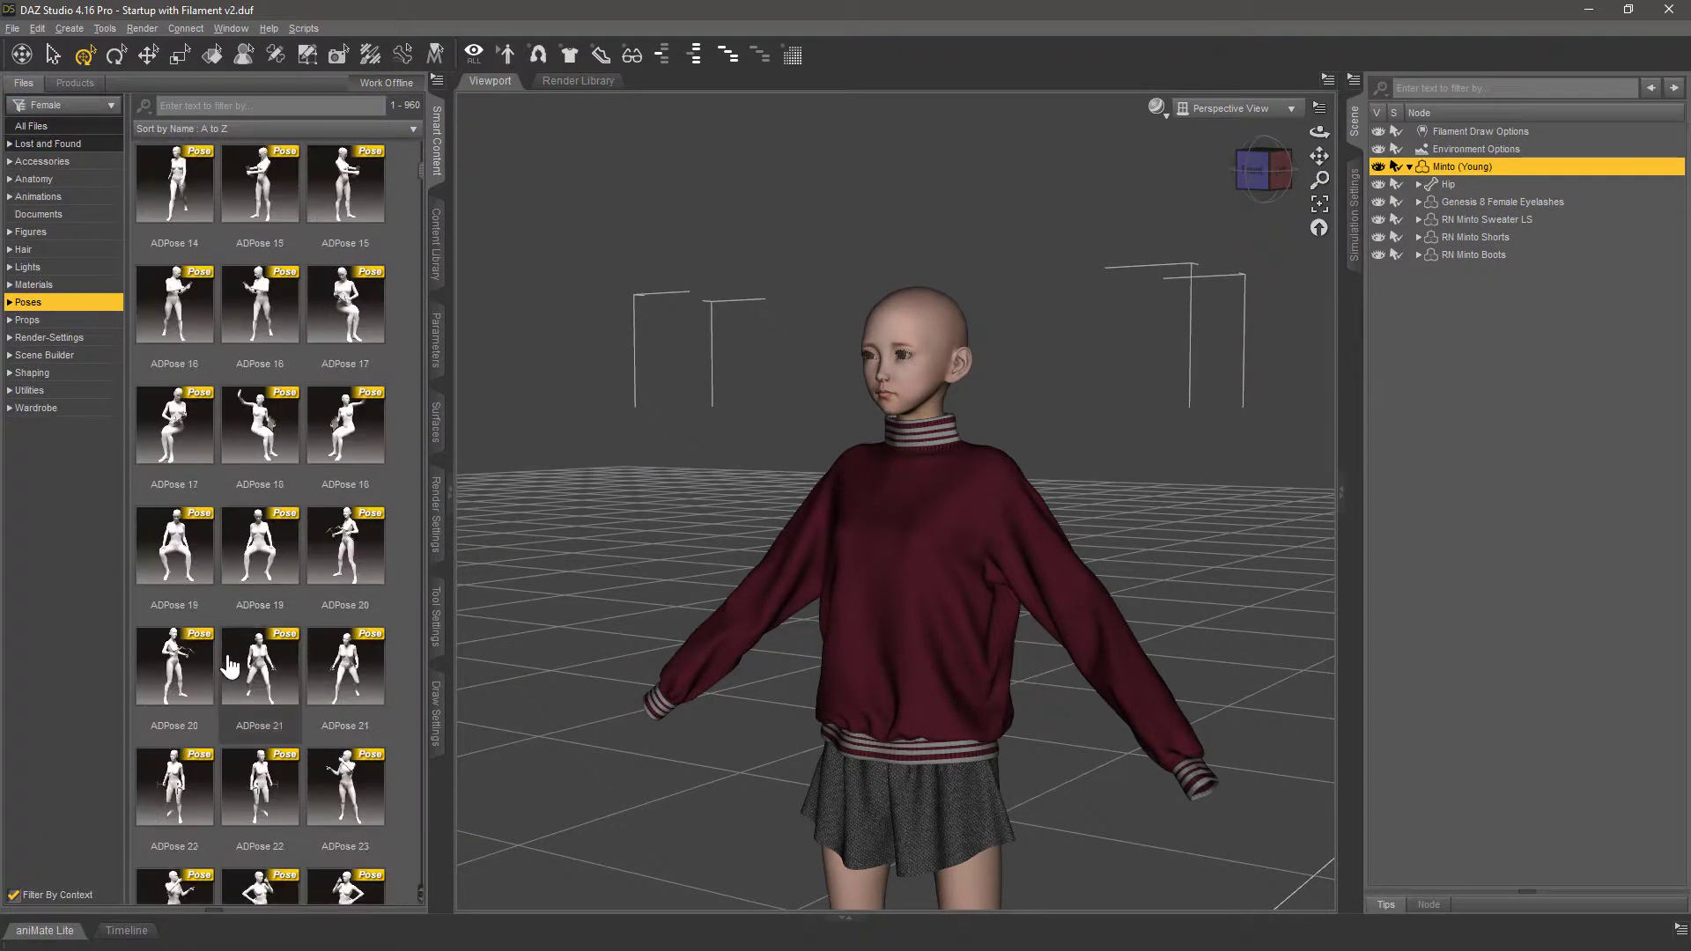
Apply the seated ASP Pose 006 to Minto and raise her lifted arm higher with PowerPose
scroll(229, 666, down, 15)
scroll(229, 667, down, 6)
drag(345, 666, 674, 461)
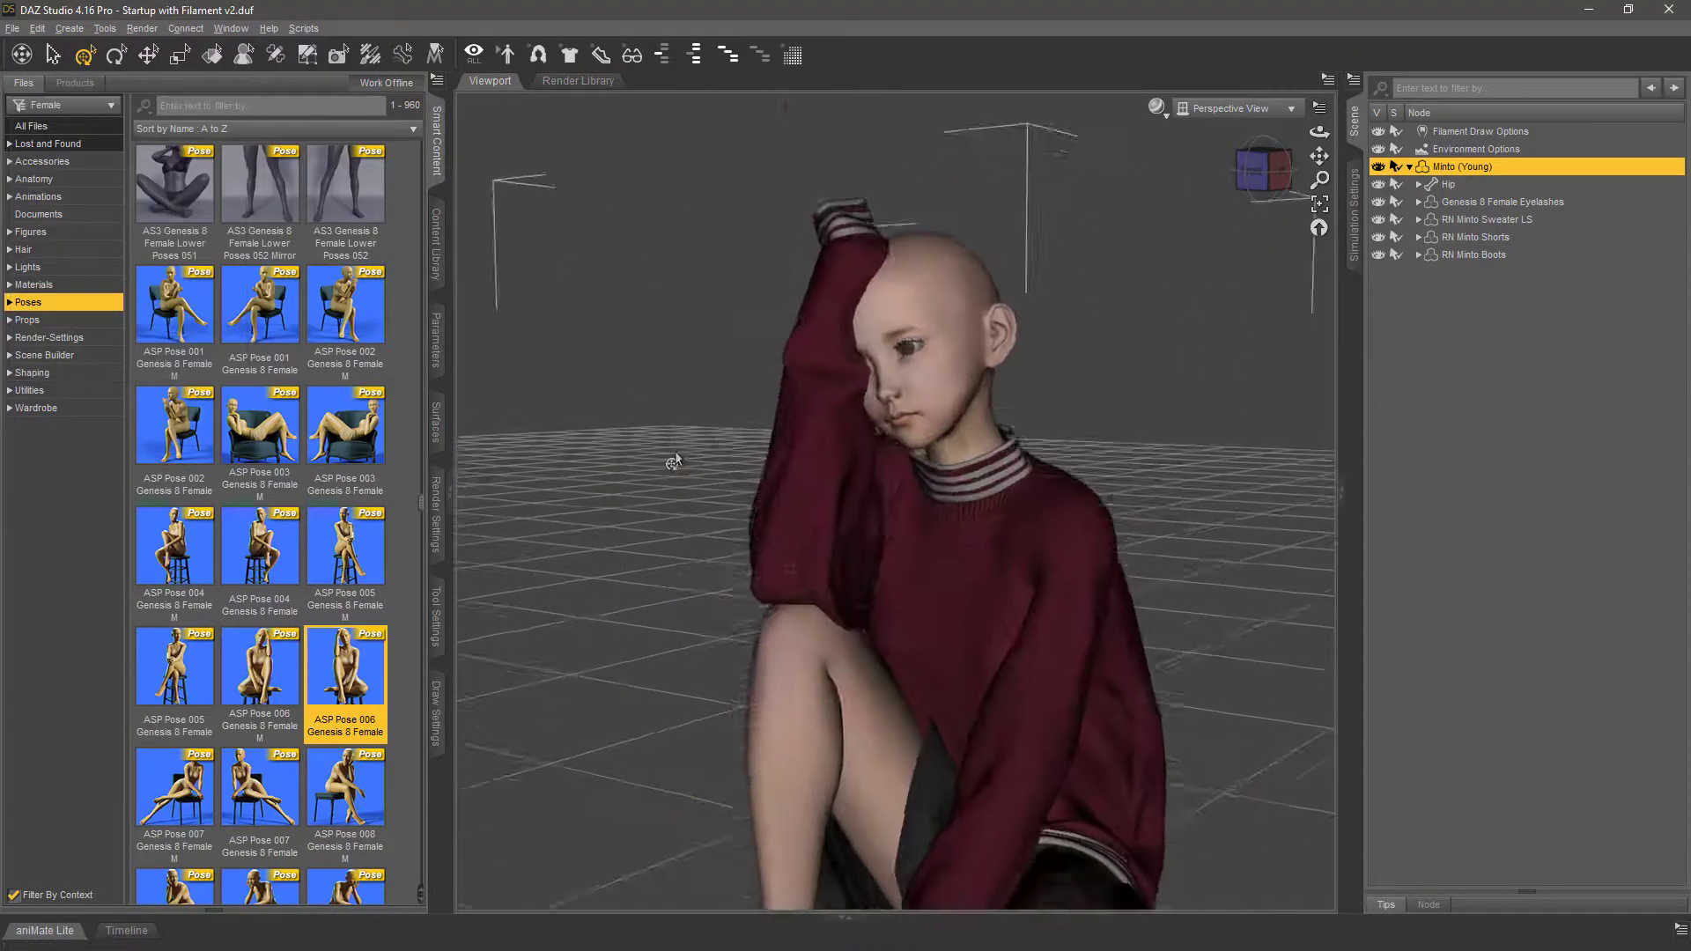
click(1355, 322)
drag(1405, 326, 1418, 330)
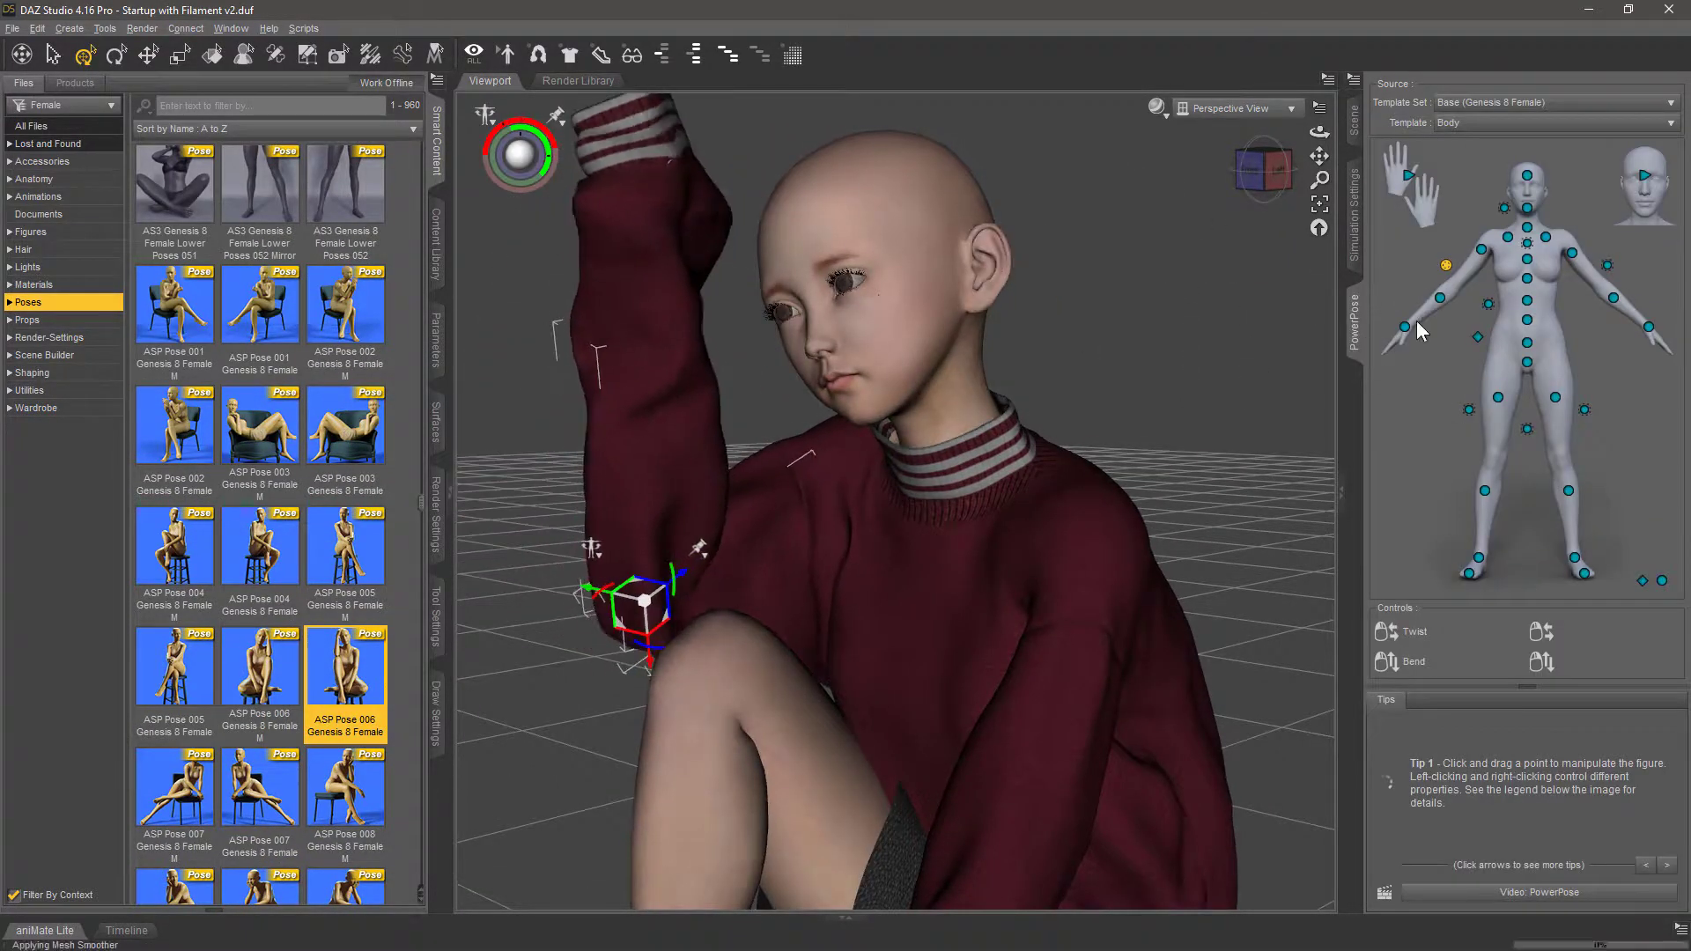
Set the Rin Frown and Scream sliders under Pose Controls > Head > Expressions
click(1354, 118)
click(1462, 166)
click(436, 339)
click(61, 438)
click(82, 300)
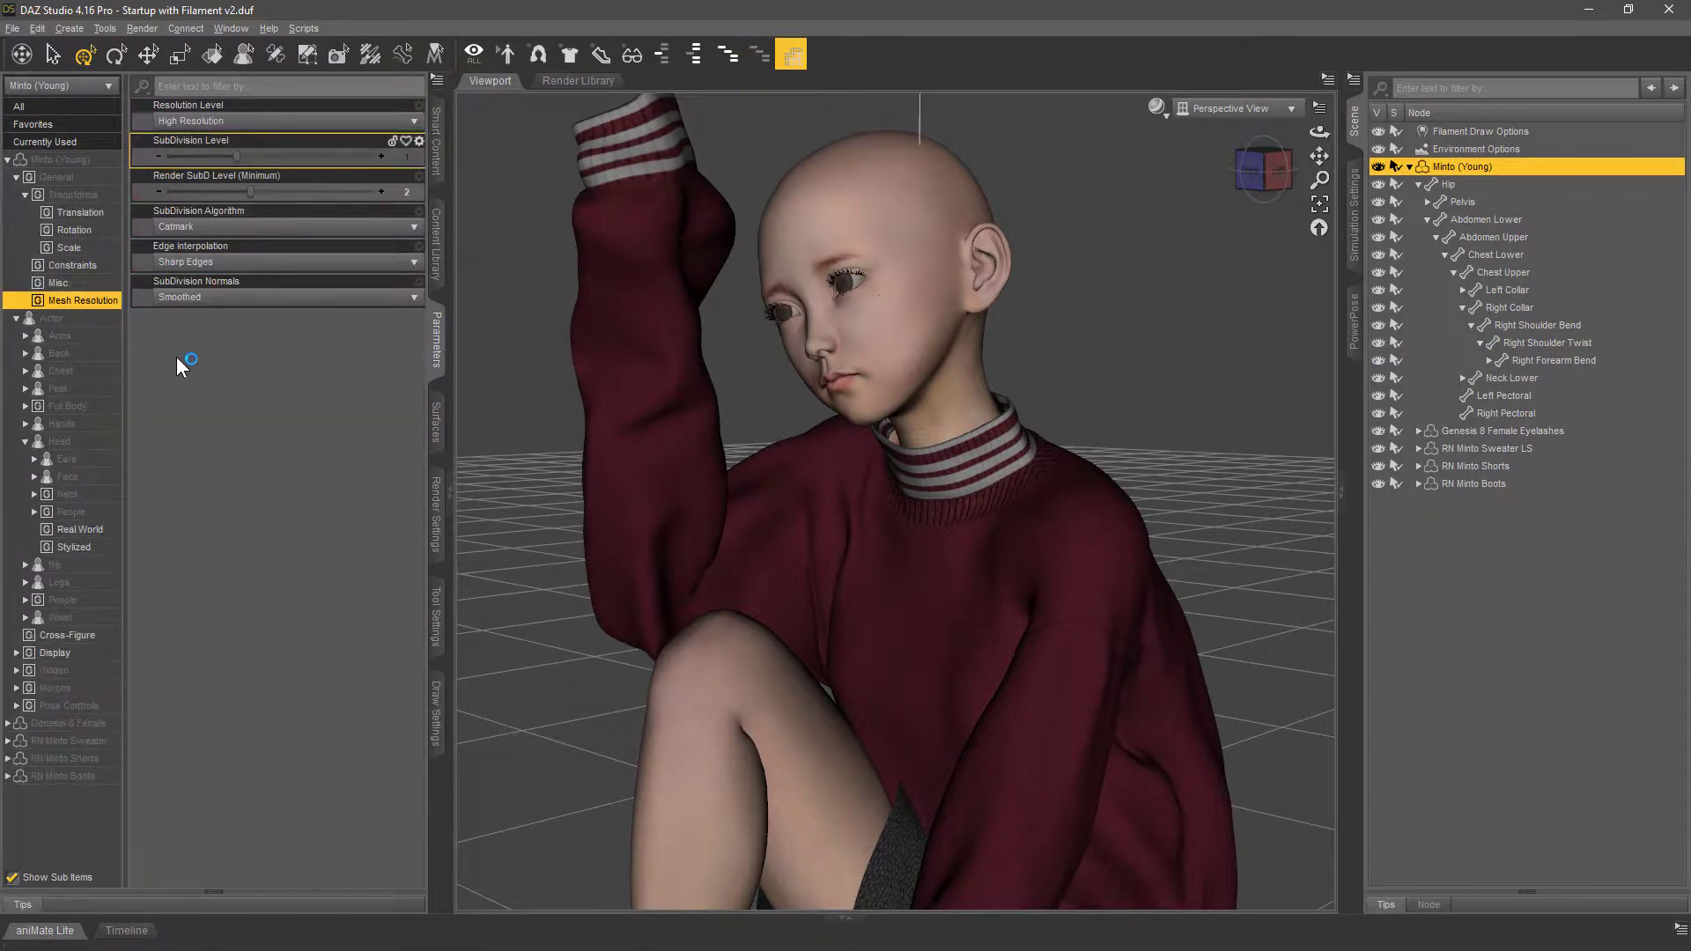
click(16, 194)
click(16, 283)
click(25, 370)
click(84, 423)
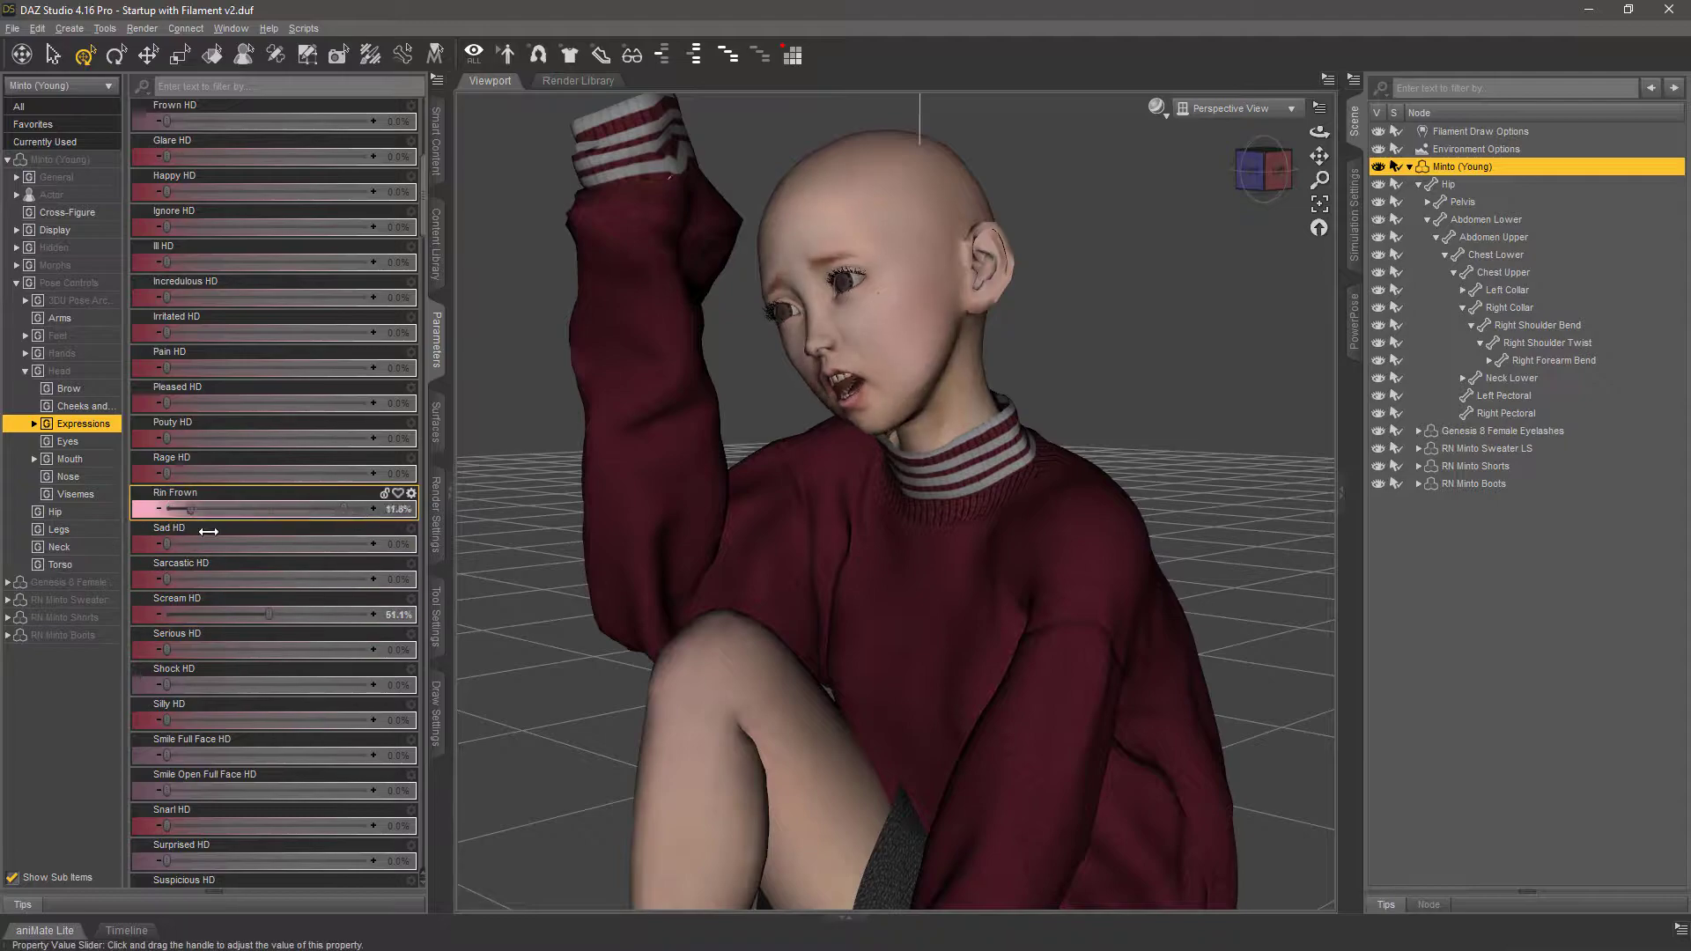
scroll(252, 736, down, 2)
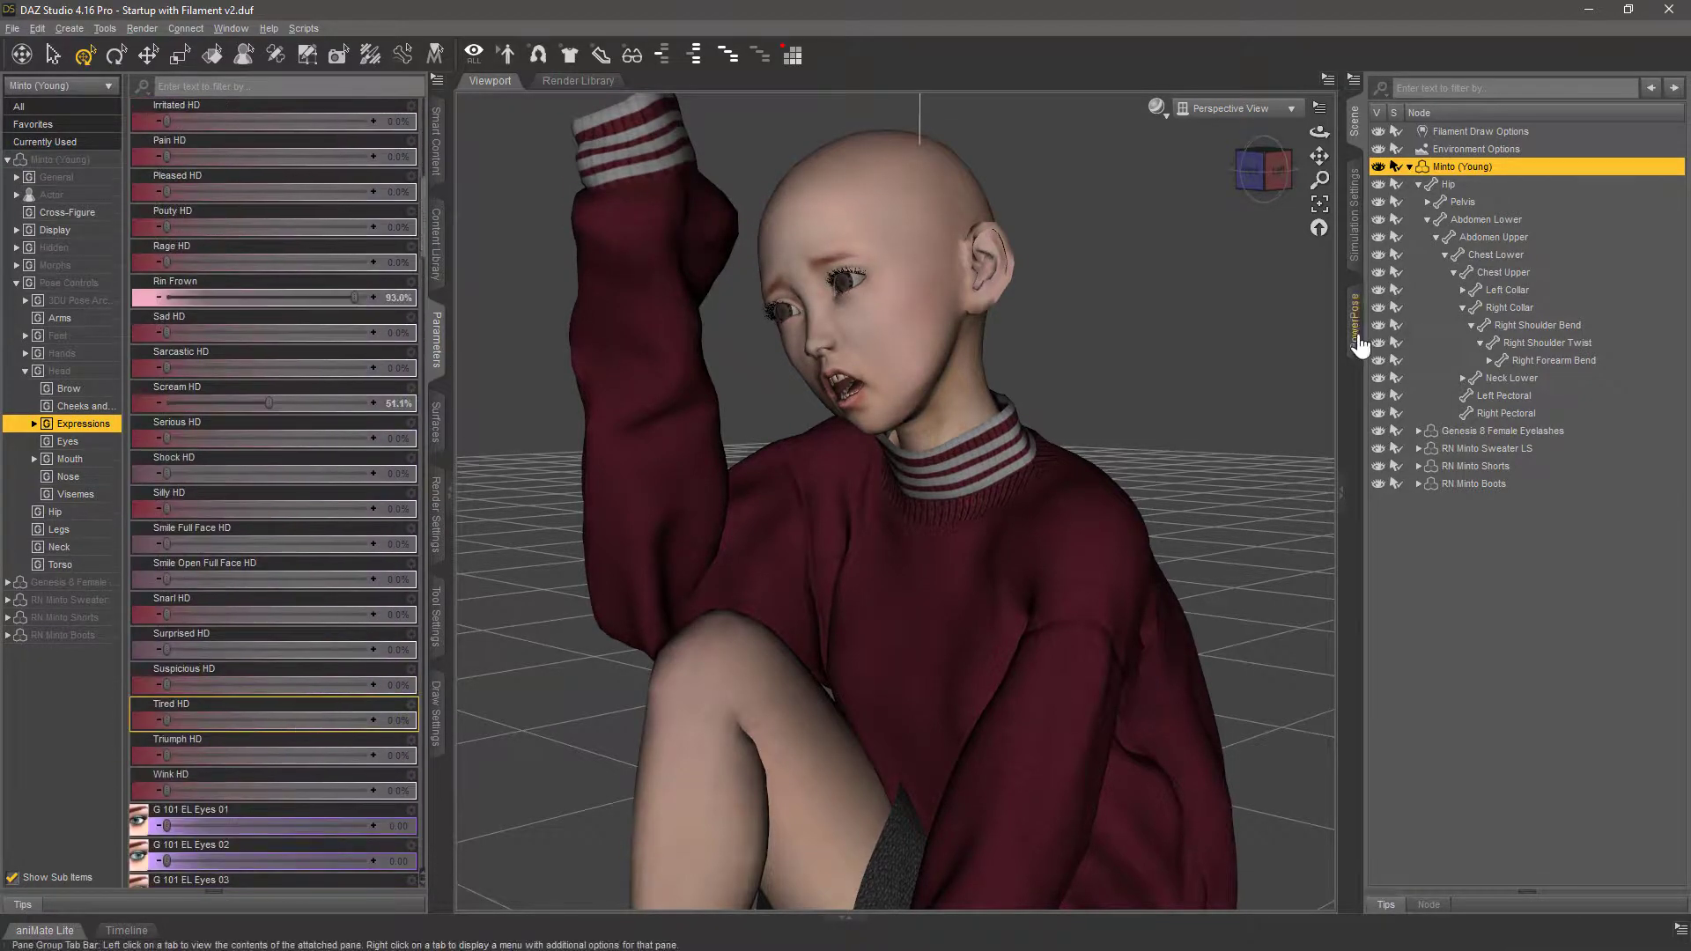
Shift her left eye's gaze and turn her head to the side with PowerPose
click(1354, 322)
click(1644, 178)
click(1646, 185)
mouse_move(1528, 390)
mouse_down()
mouse_move(1529, 426)
mouse_move(1507, 397)
mouse_up()
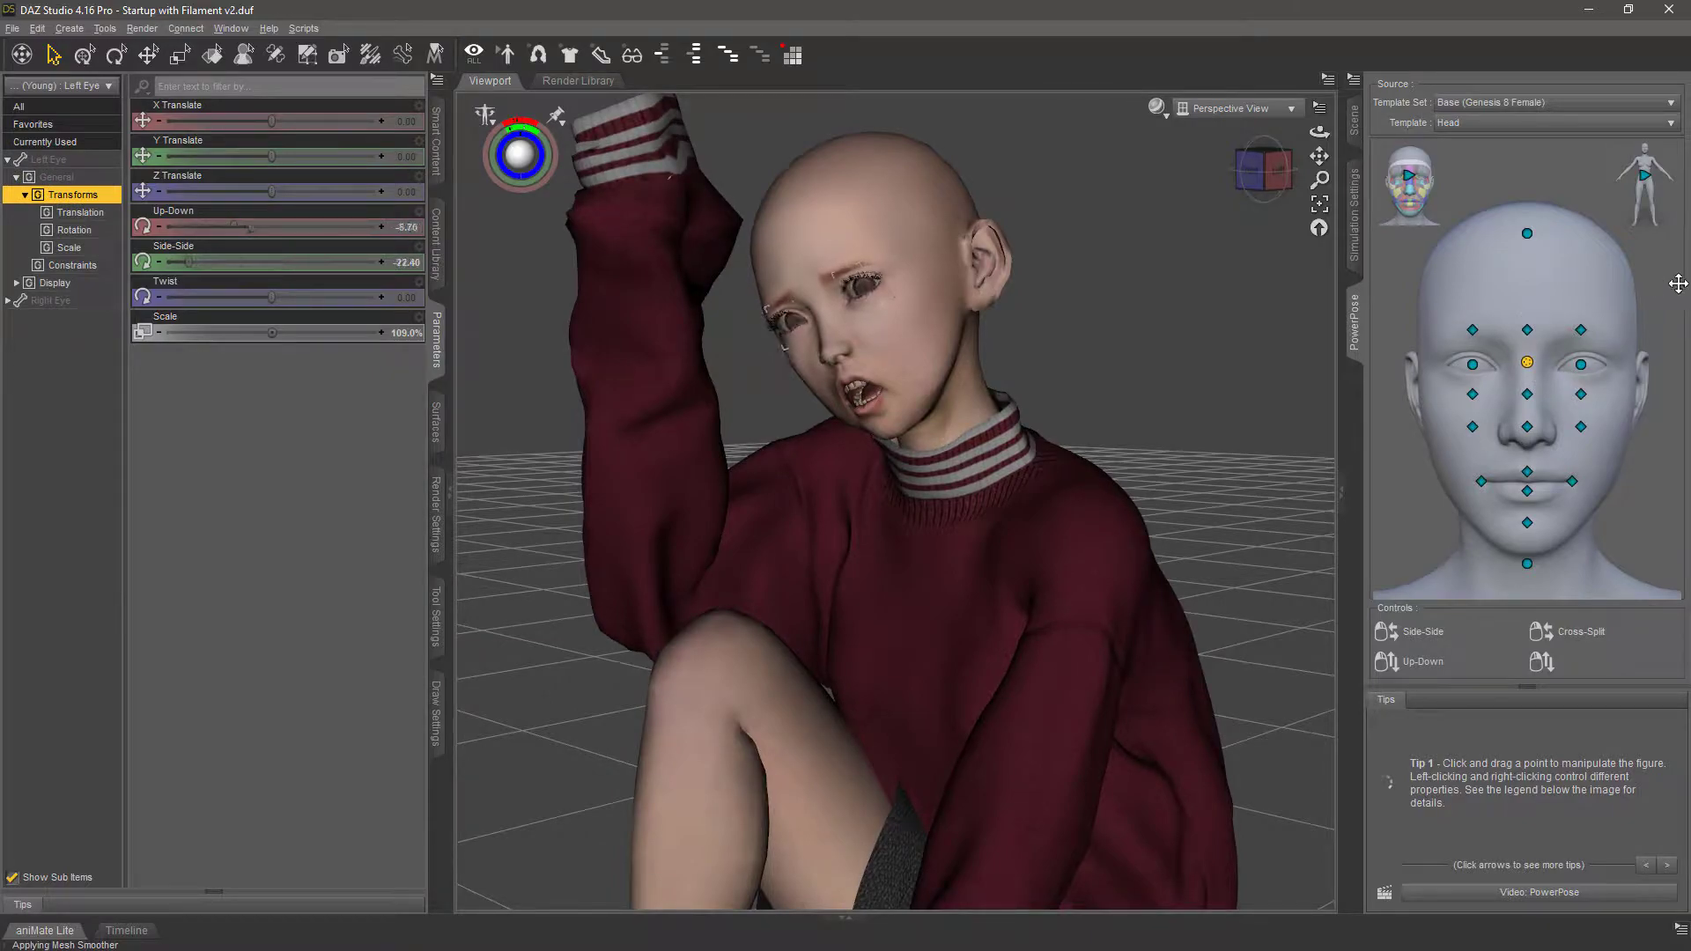
drag(1526, 563, 1662, 546)
click(1354, 119)
Put the red Minto Glasses A (Color 02) and the black Rin Hair bob on the girl
click(75, 83)
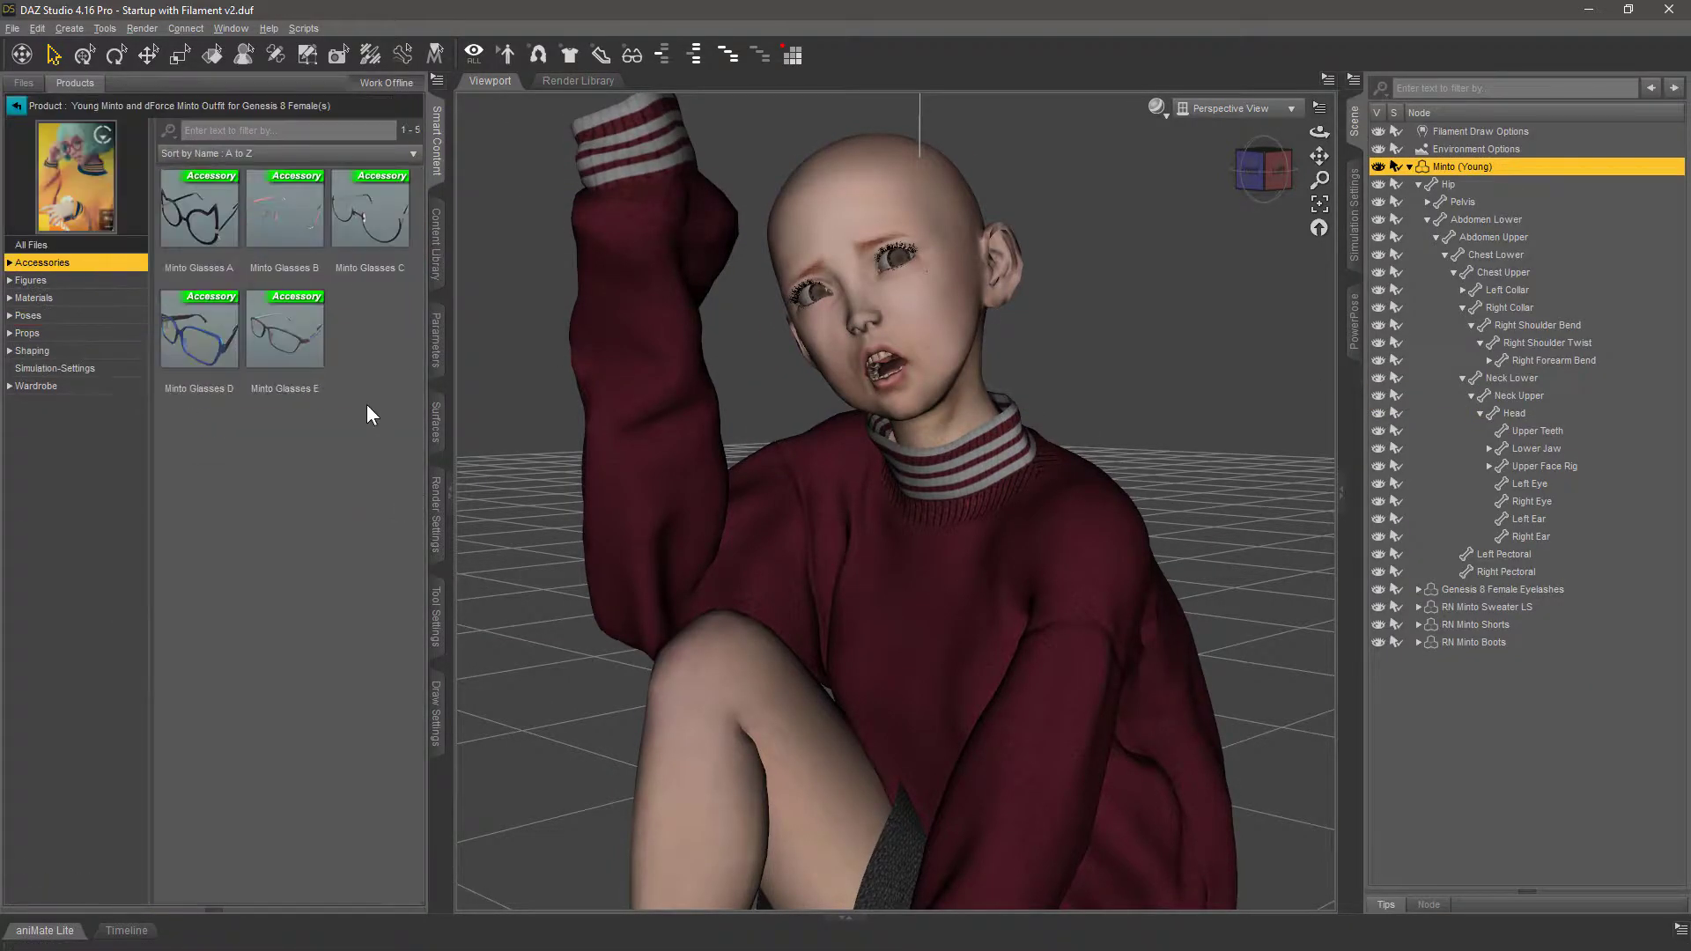
click(912, 246)
scroll(252, 388, down, 5)
double_click(377, 604)
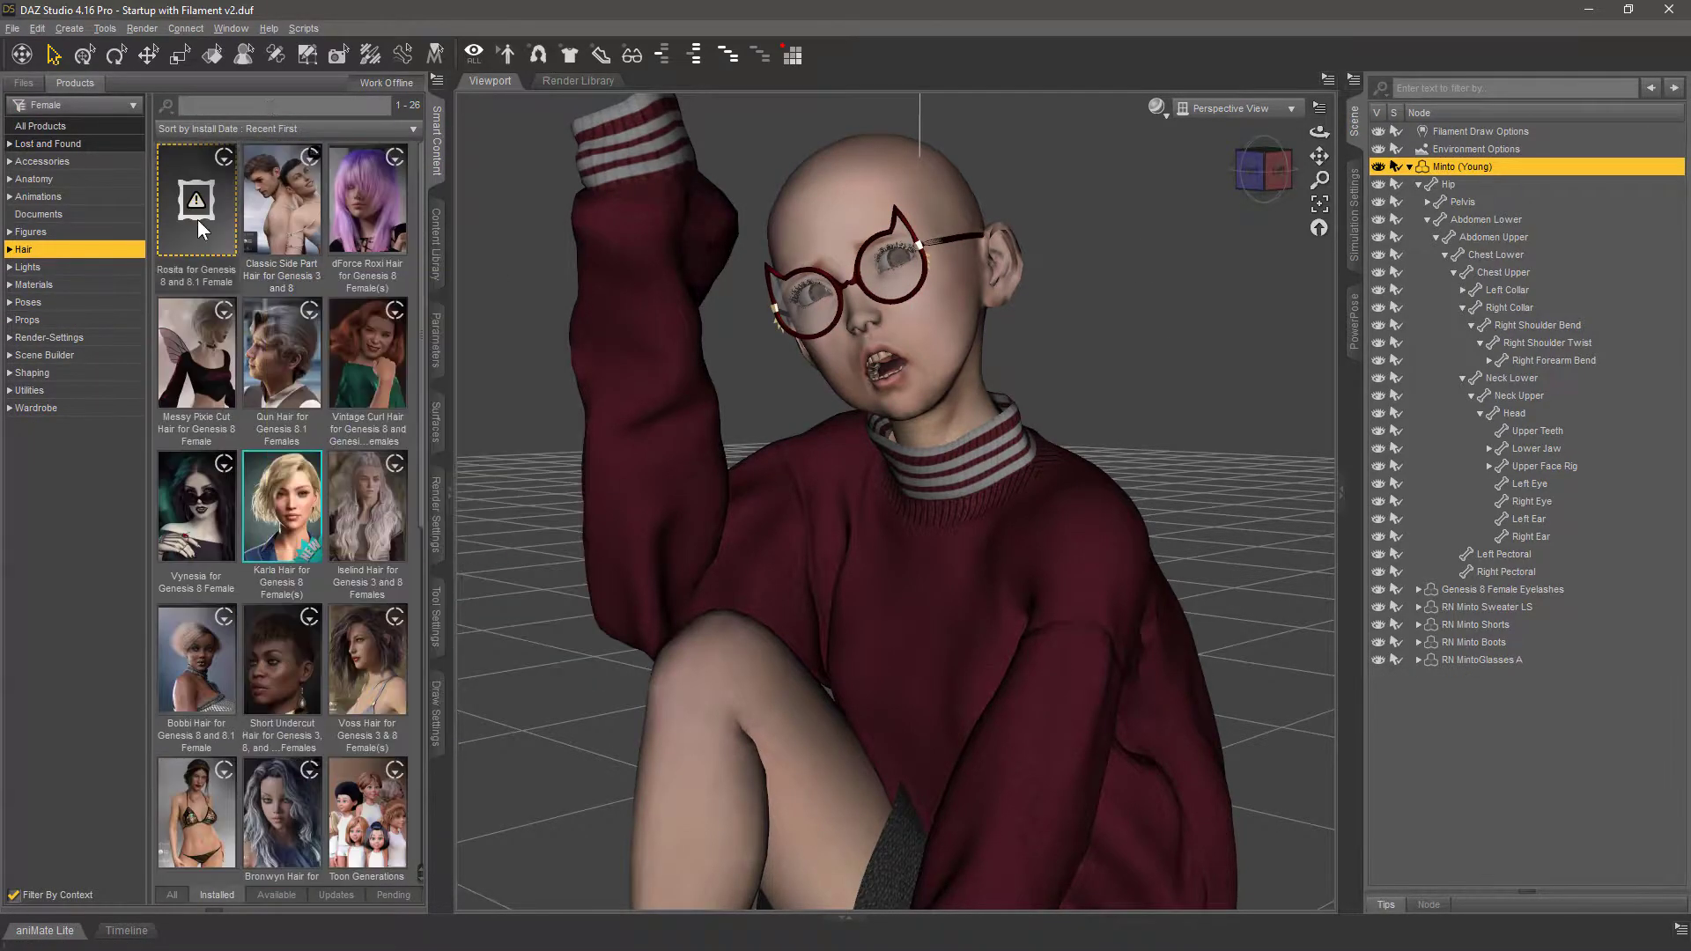
double_click(212, 233)
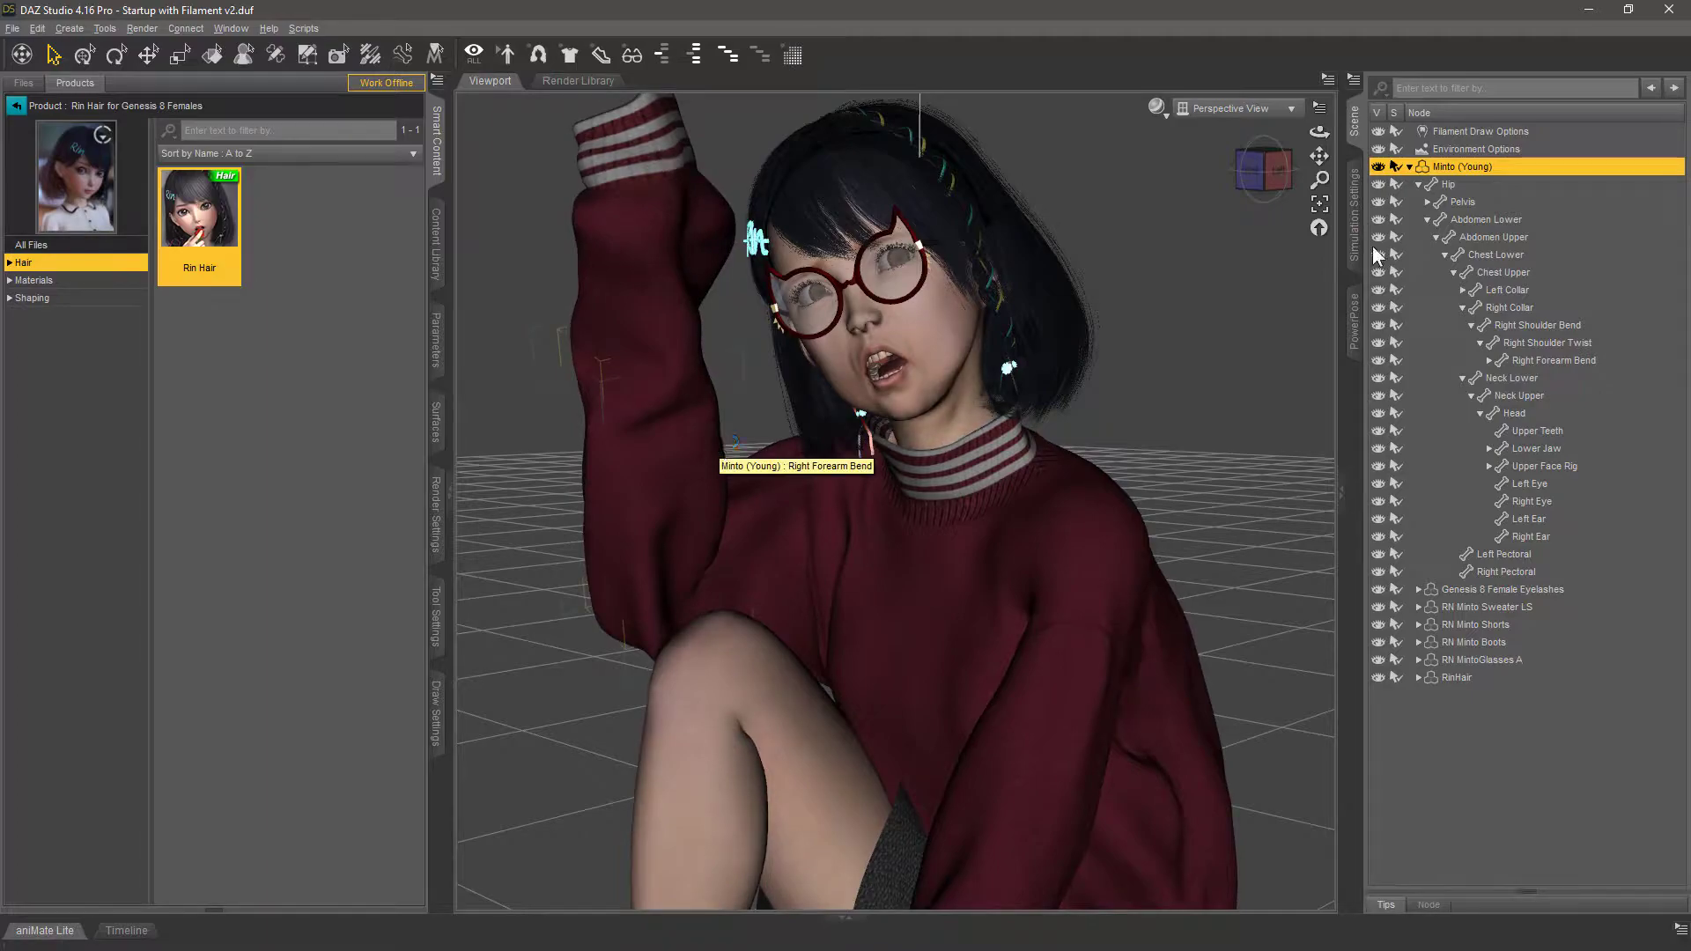
click(436, 339)
Add a new camera with a 120 mm focal length and view the scene through it
click(435, 542)
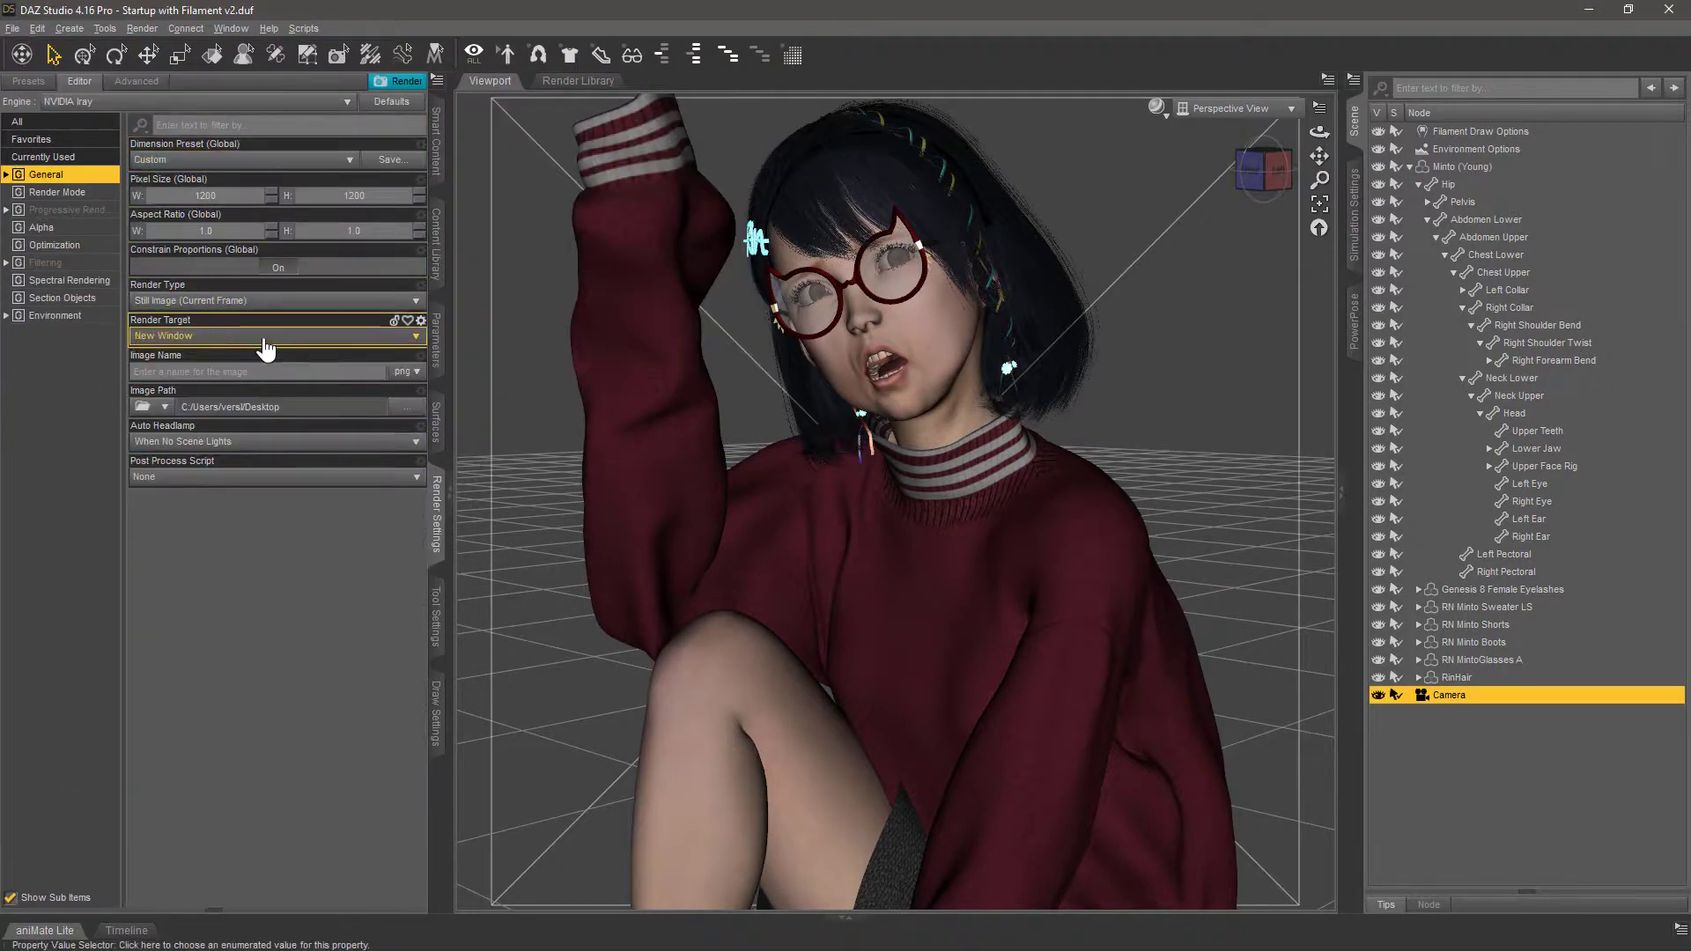
click(436, 339)
click(56, 300)
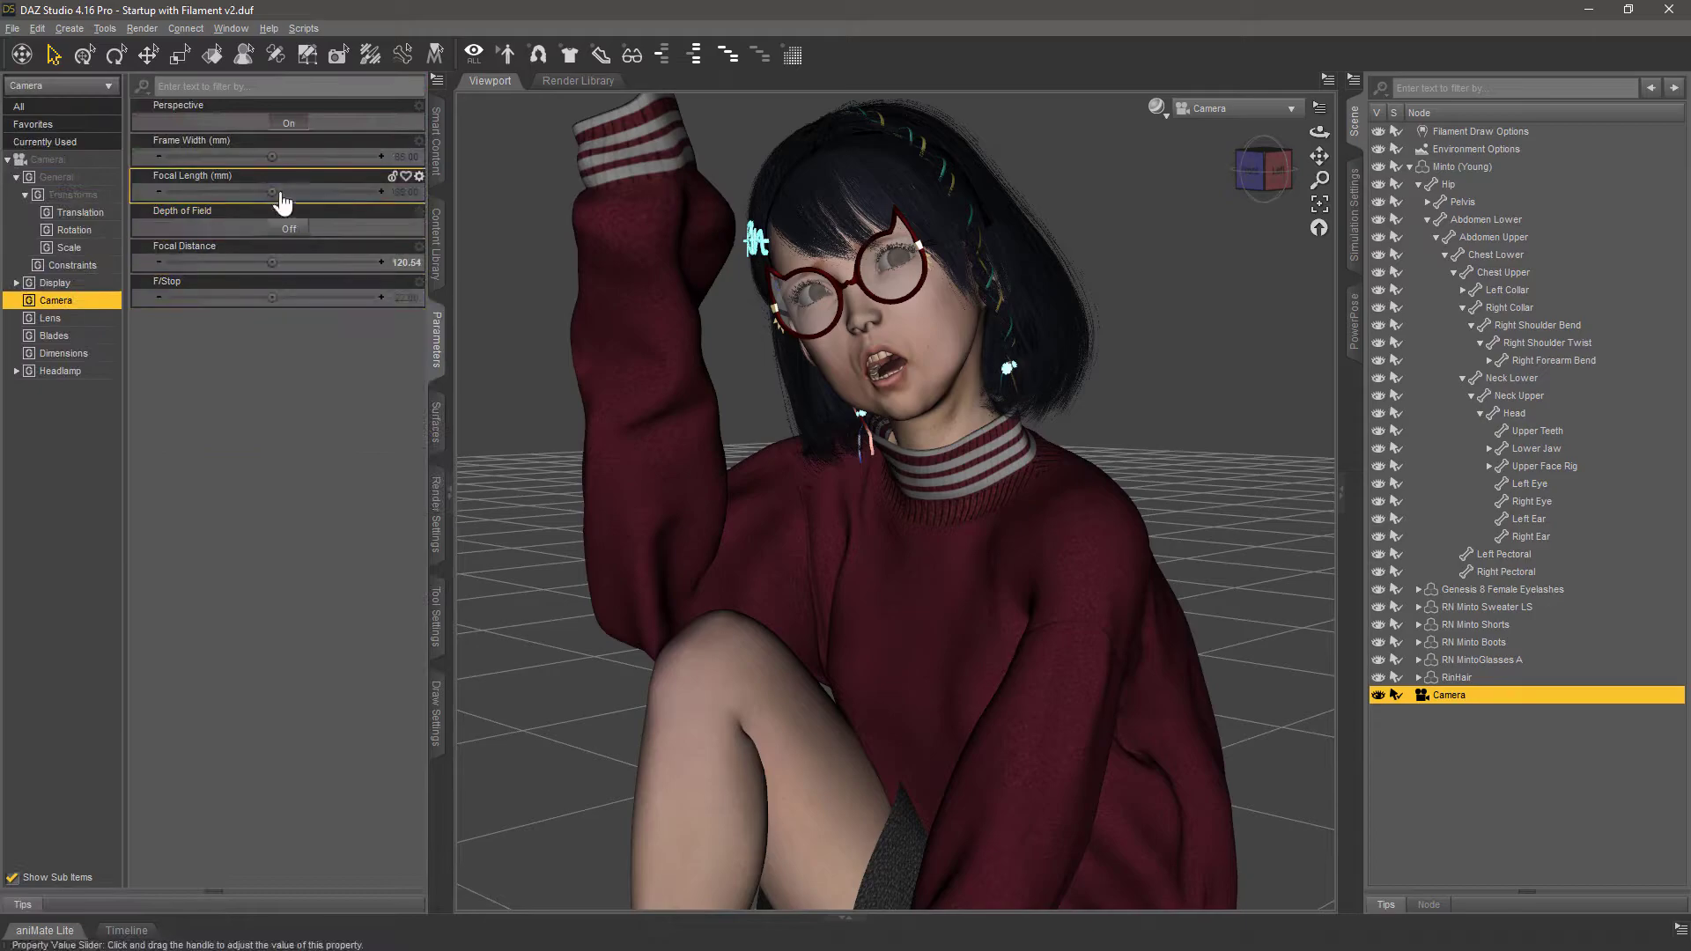
scroll(755, 475, up, 3)
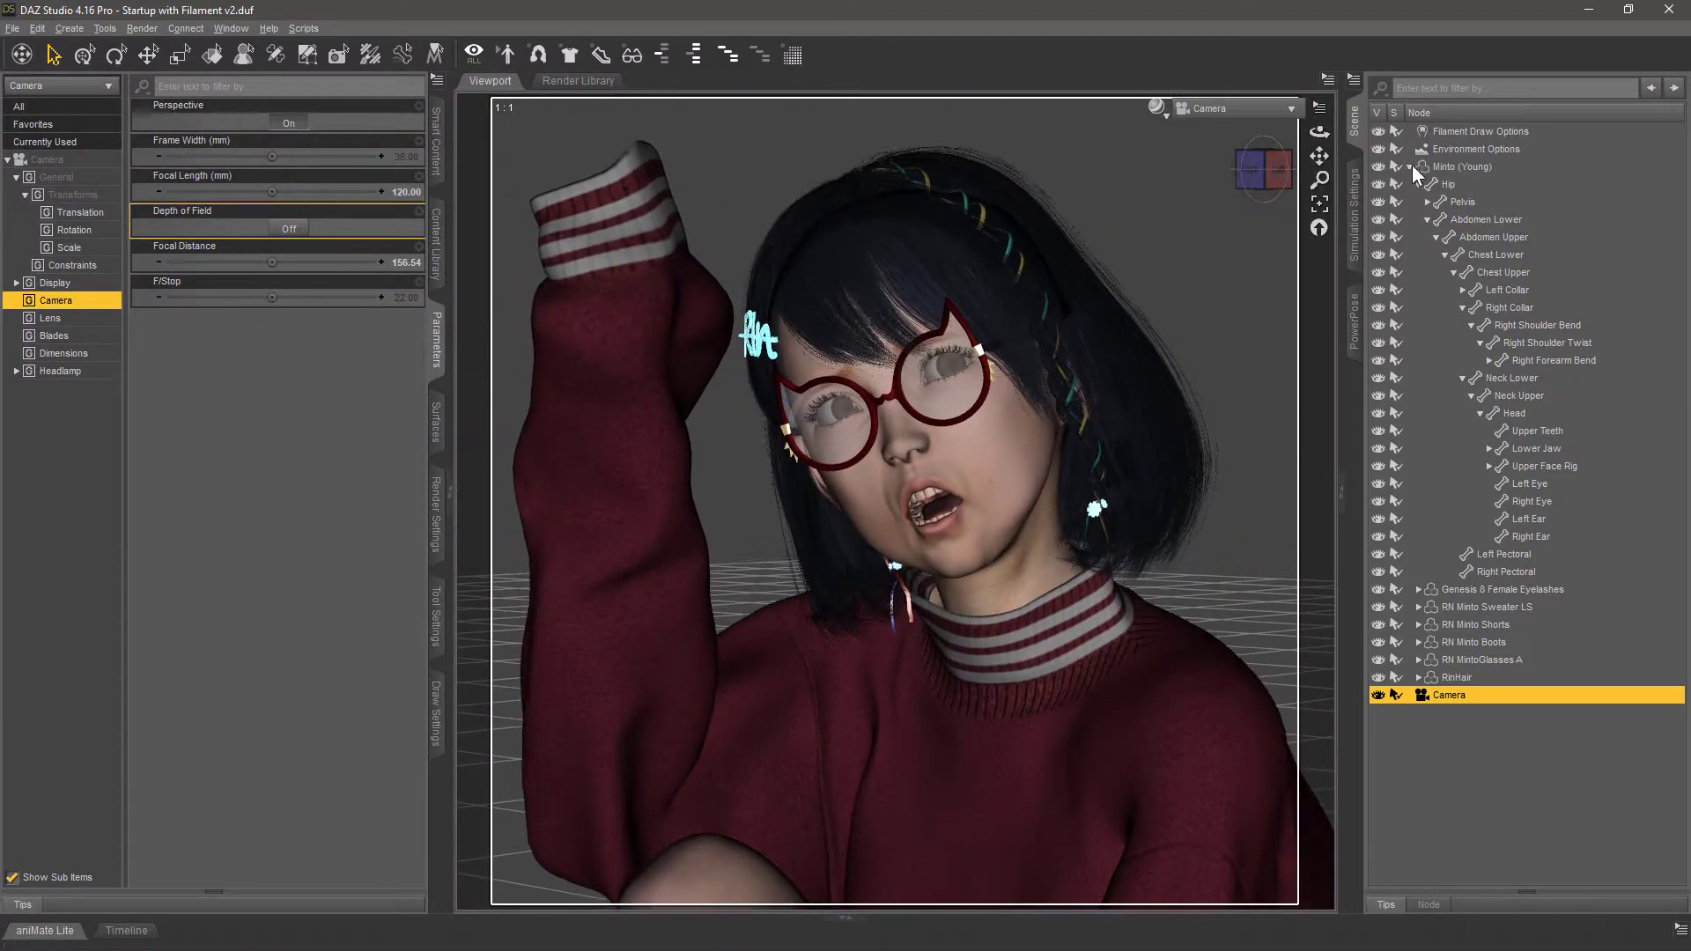
Set the sweater's Fit Shorts and Wrist Adjust A to 100%, then orbit to frame the close-up
click(832, 669)
right_click(832, 666)
right_click(1044, 563)
click(1136, 589)
click(71, 371)
click(72, 352)
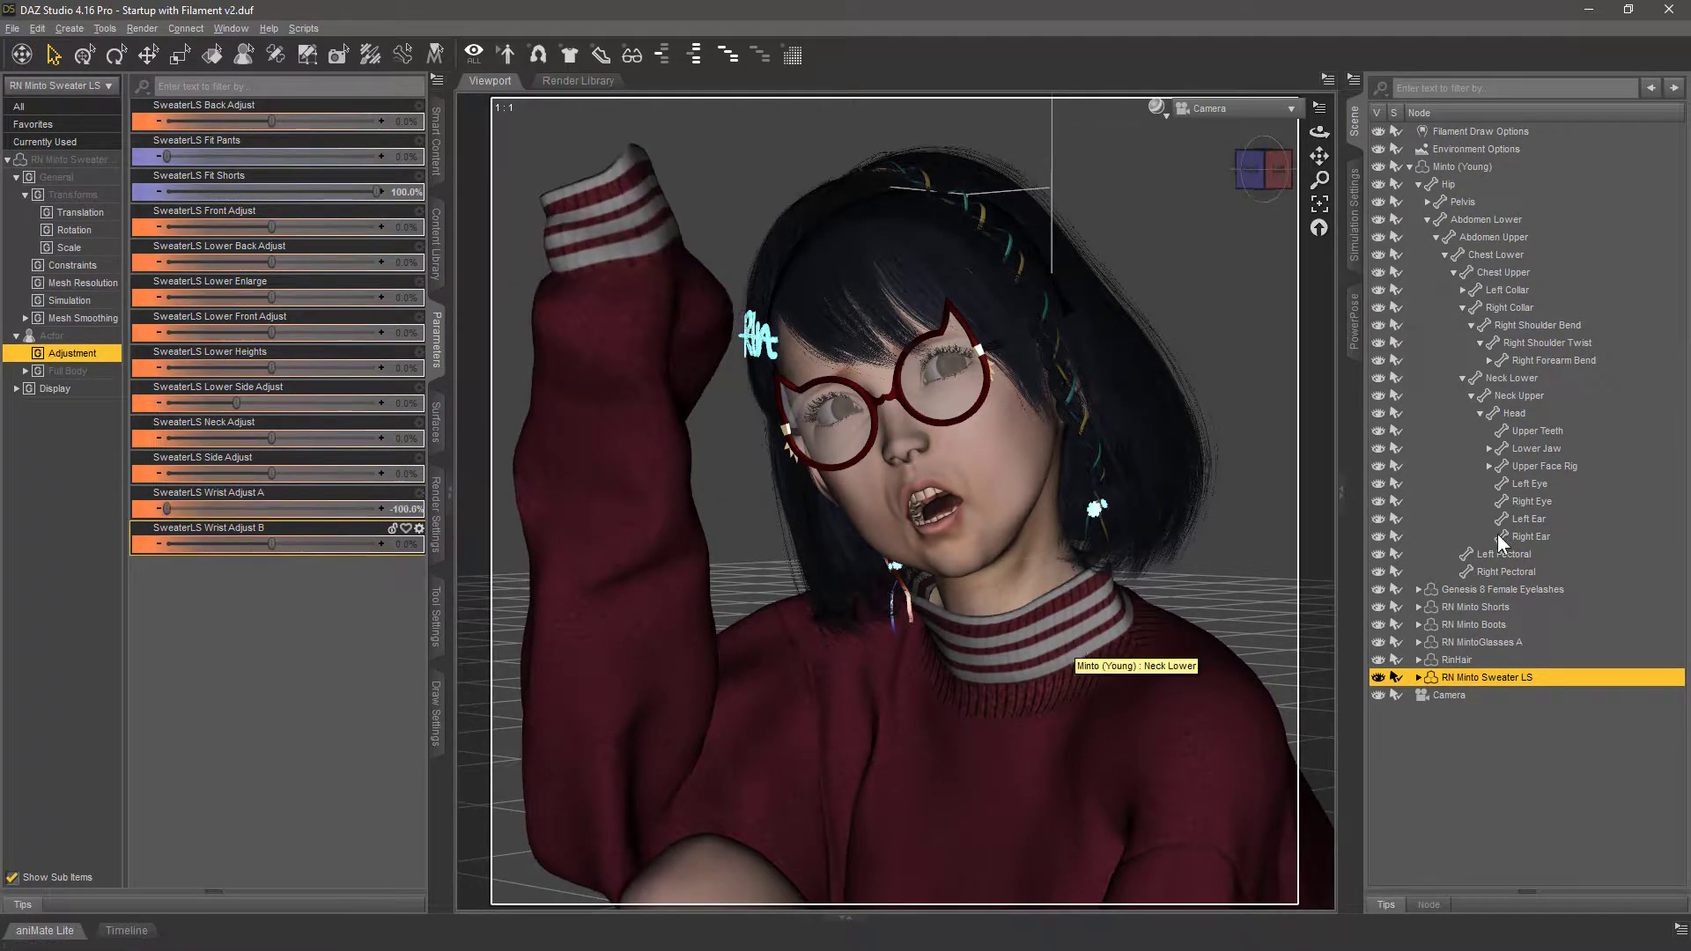
click(1353, 322)
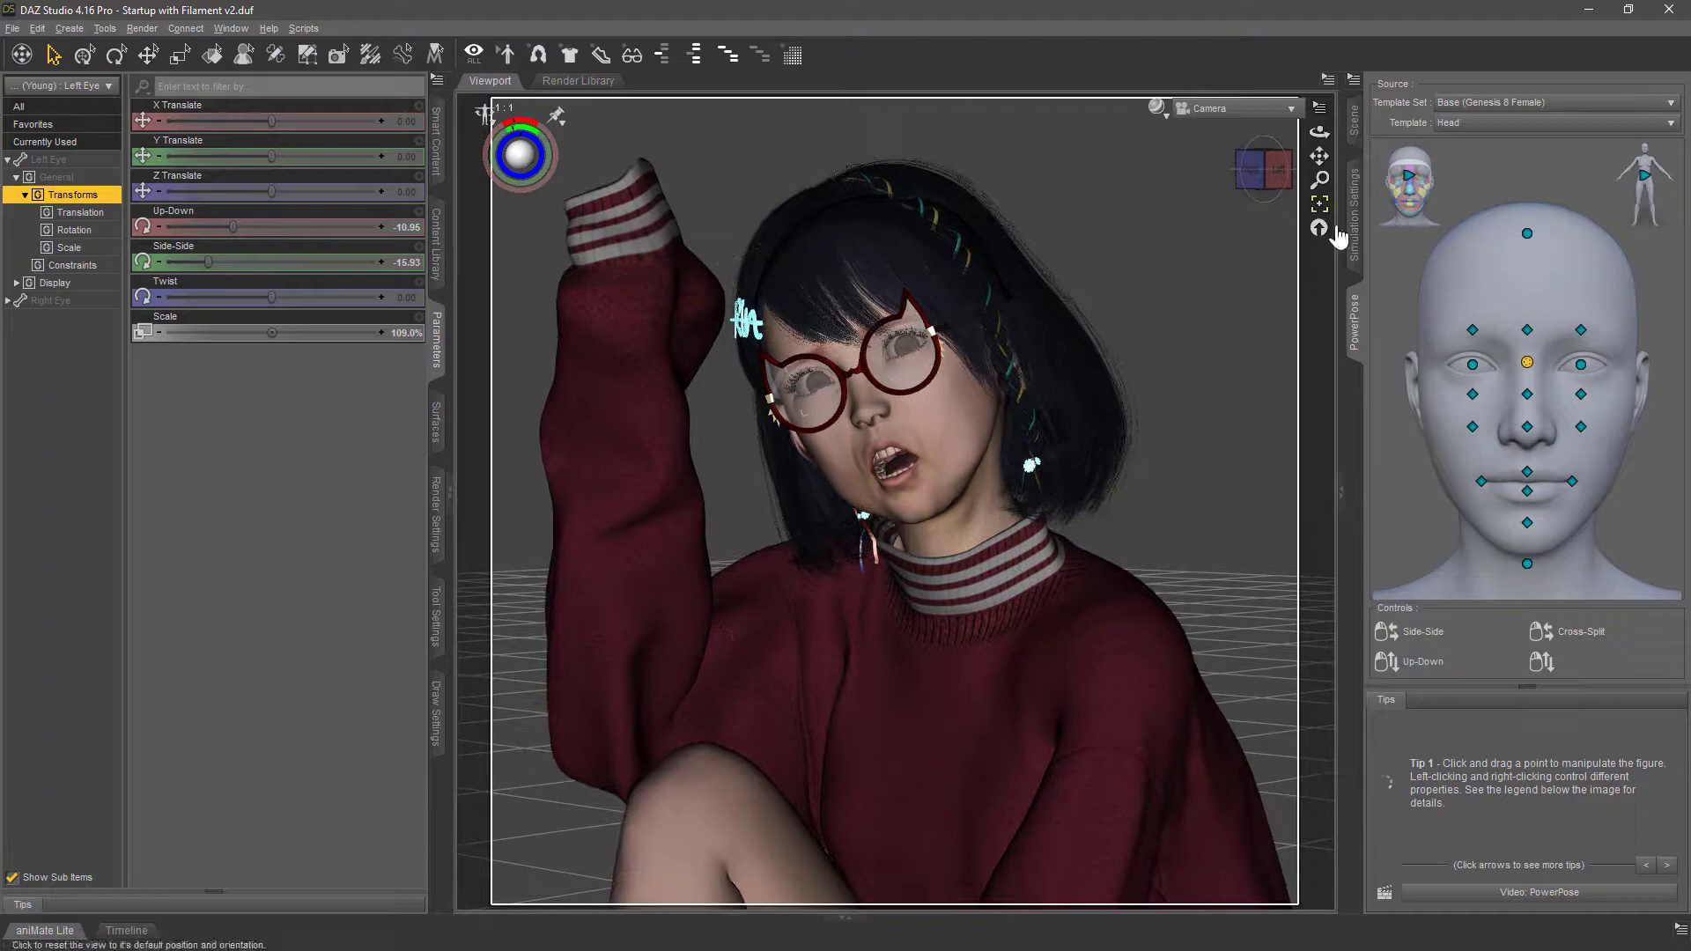
drag(1320, 135, 1351, 149)
Light the scene with the Click N Render C1-IBL-17 preset
click(1353, 118)
click(435, 140)
click(71, 357)
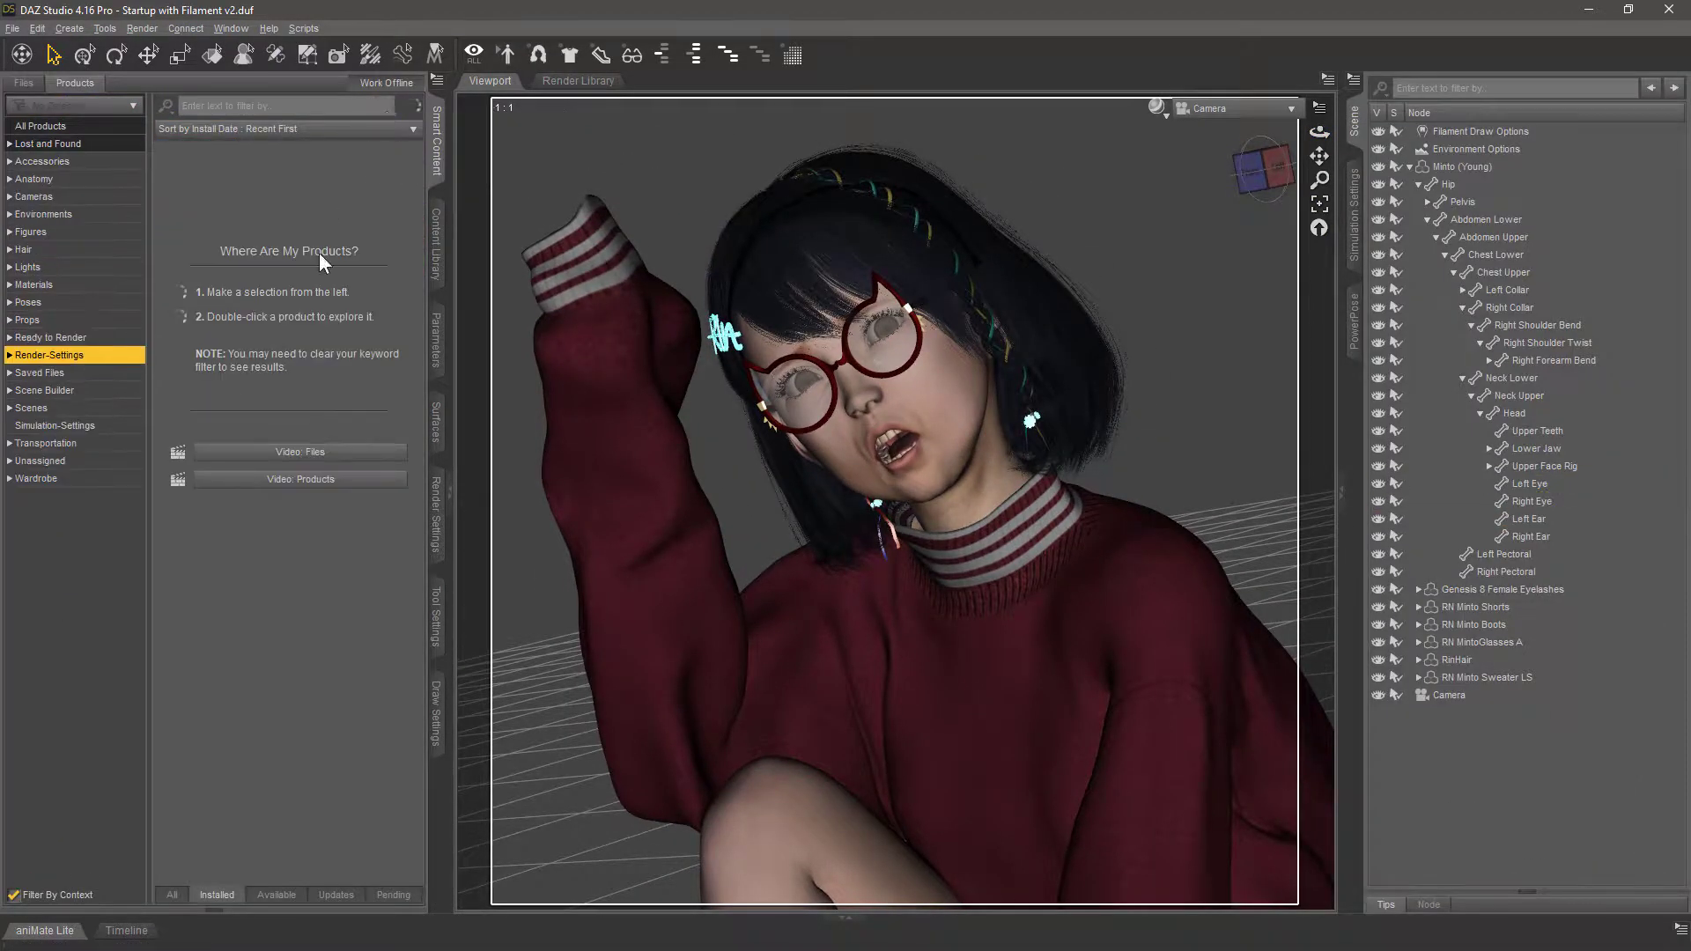
double_click(310, 858)
Save the scene under a new file name
key(ctrl+shift+s)
text(Scene 19)
key(Return)
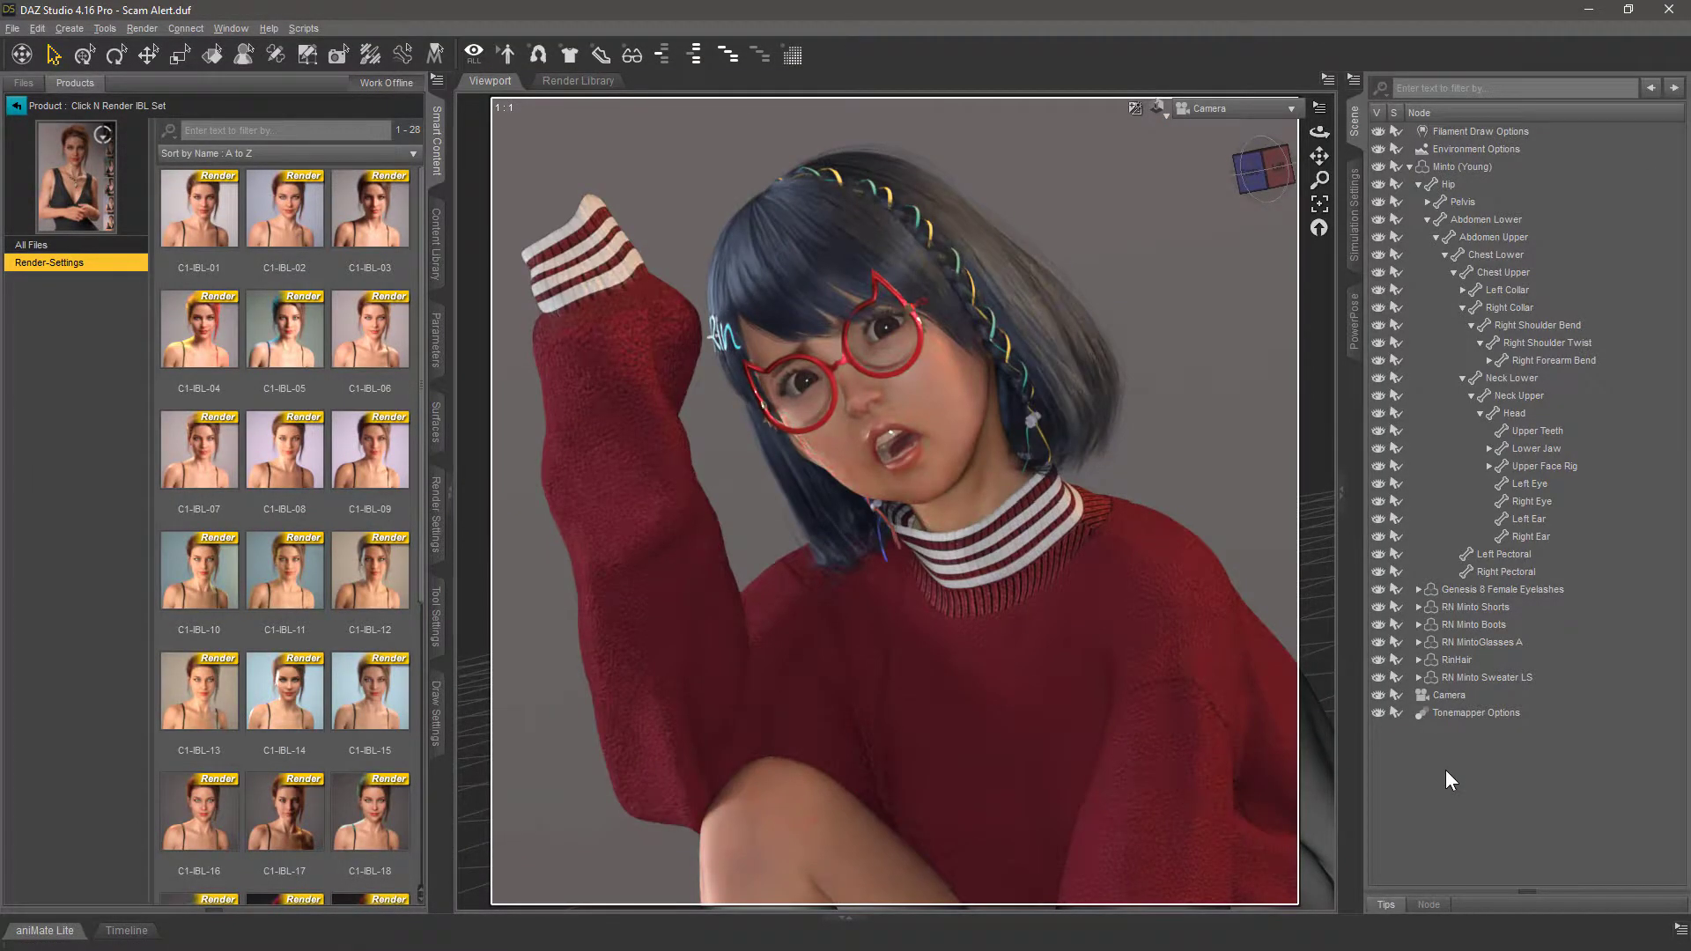
Try the C1-IBL-20, C1-IBL-21 and C1-IBL-19 lighting presets on the scene
scroll(290, 590, down, 5)
double_click(284, 453)
double_click(370, 453)
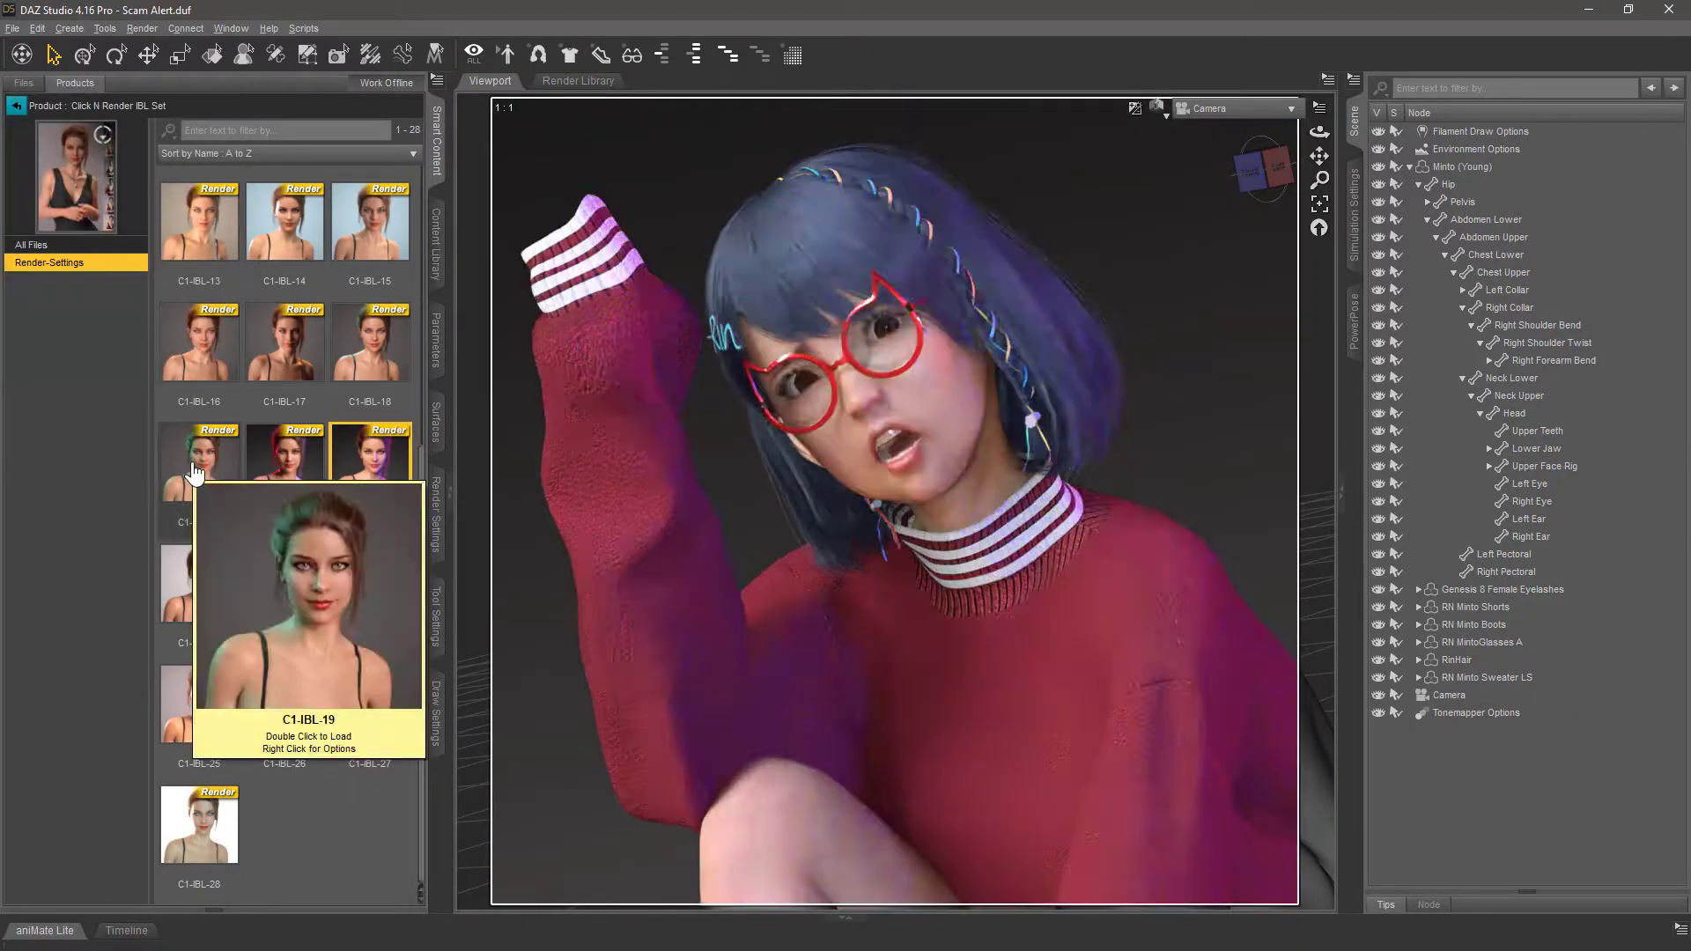
double_click(194, 473)
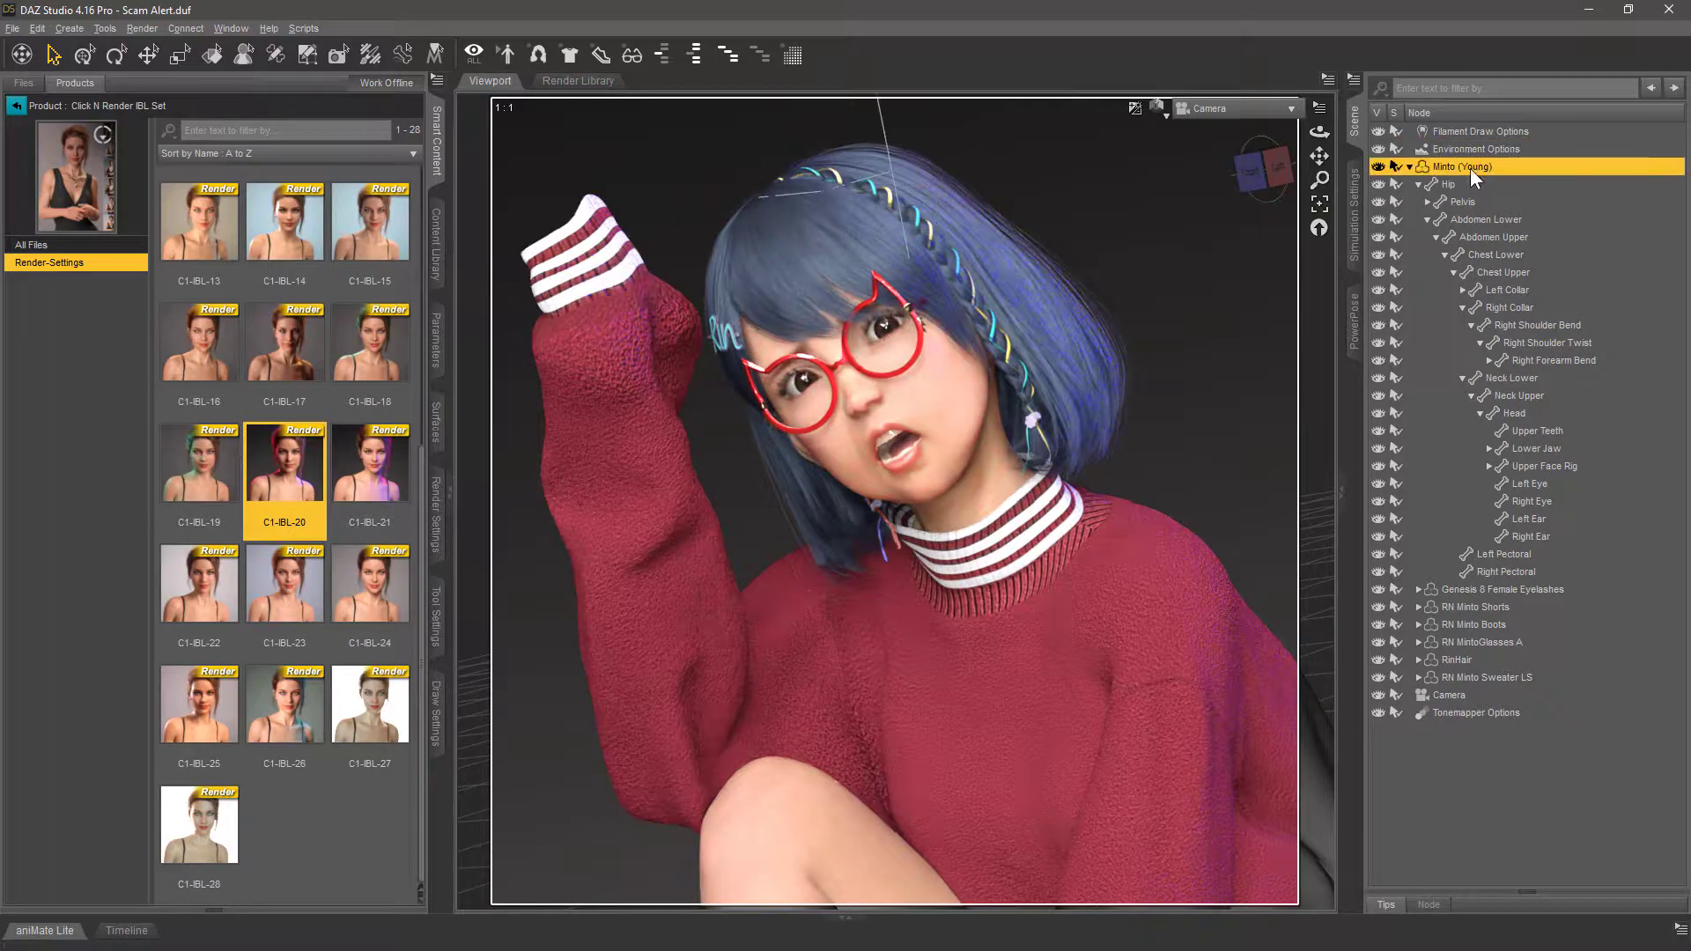
click(1486, 677)
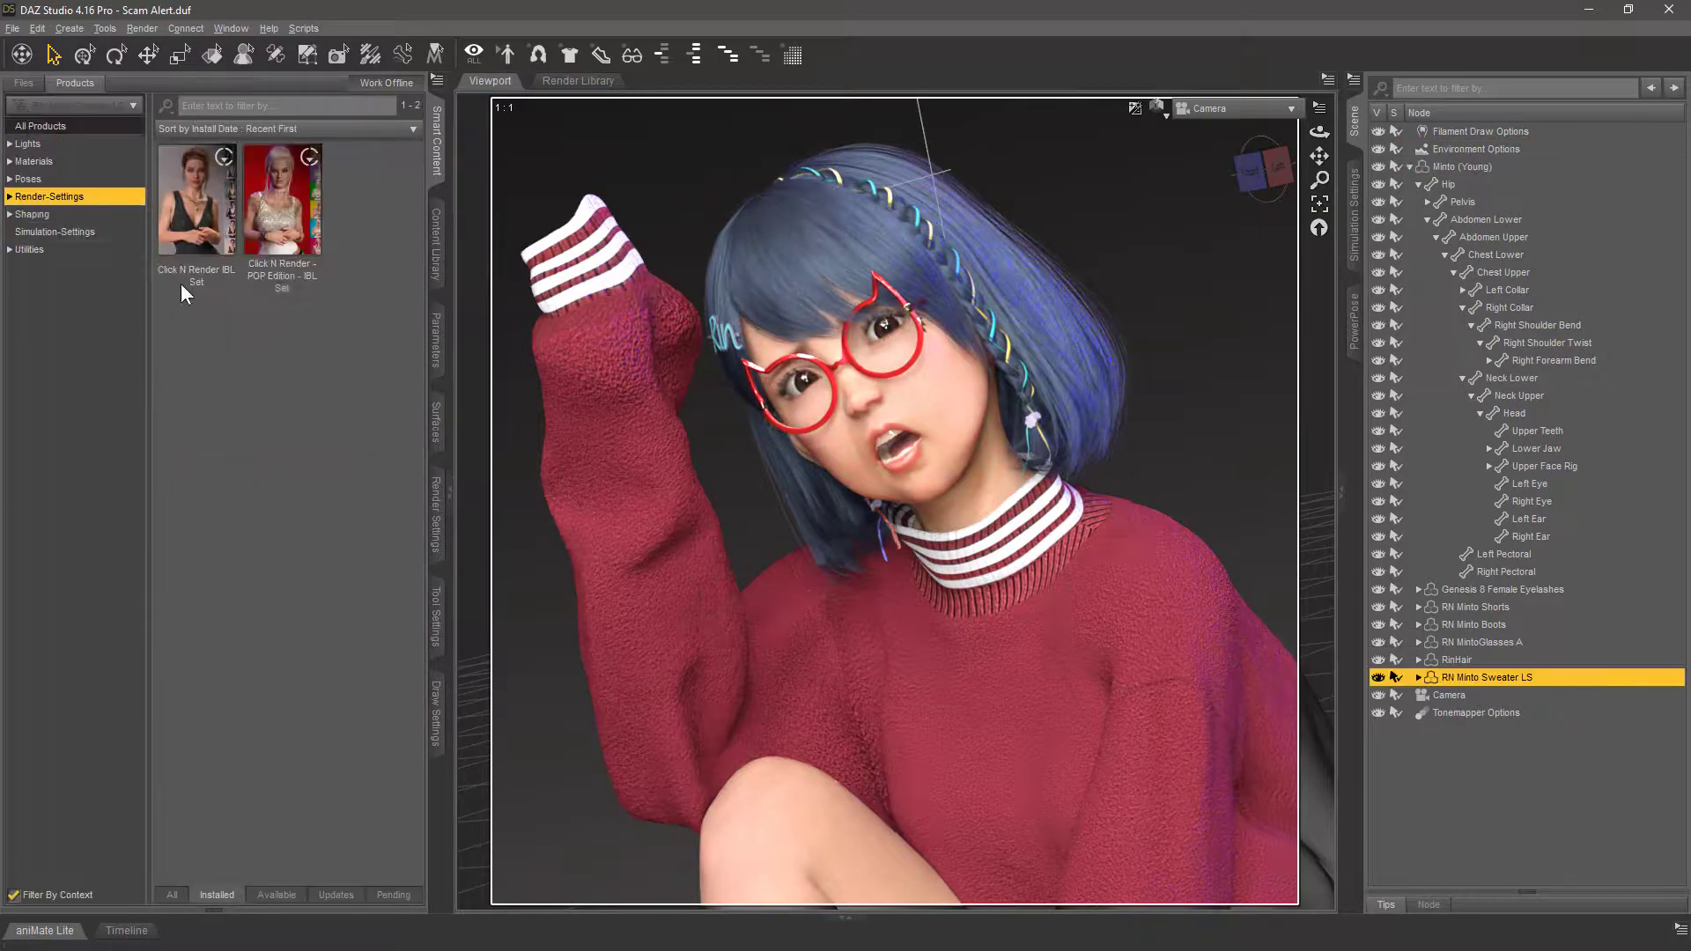
click(35, 297)
Apply Minto Lips Color 10, then Minto Top Pattern 01 with Pattern Weight 065 to the sweater
scroll(209, 380, down, 5)
double_click(284, 331)
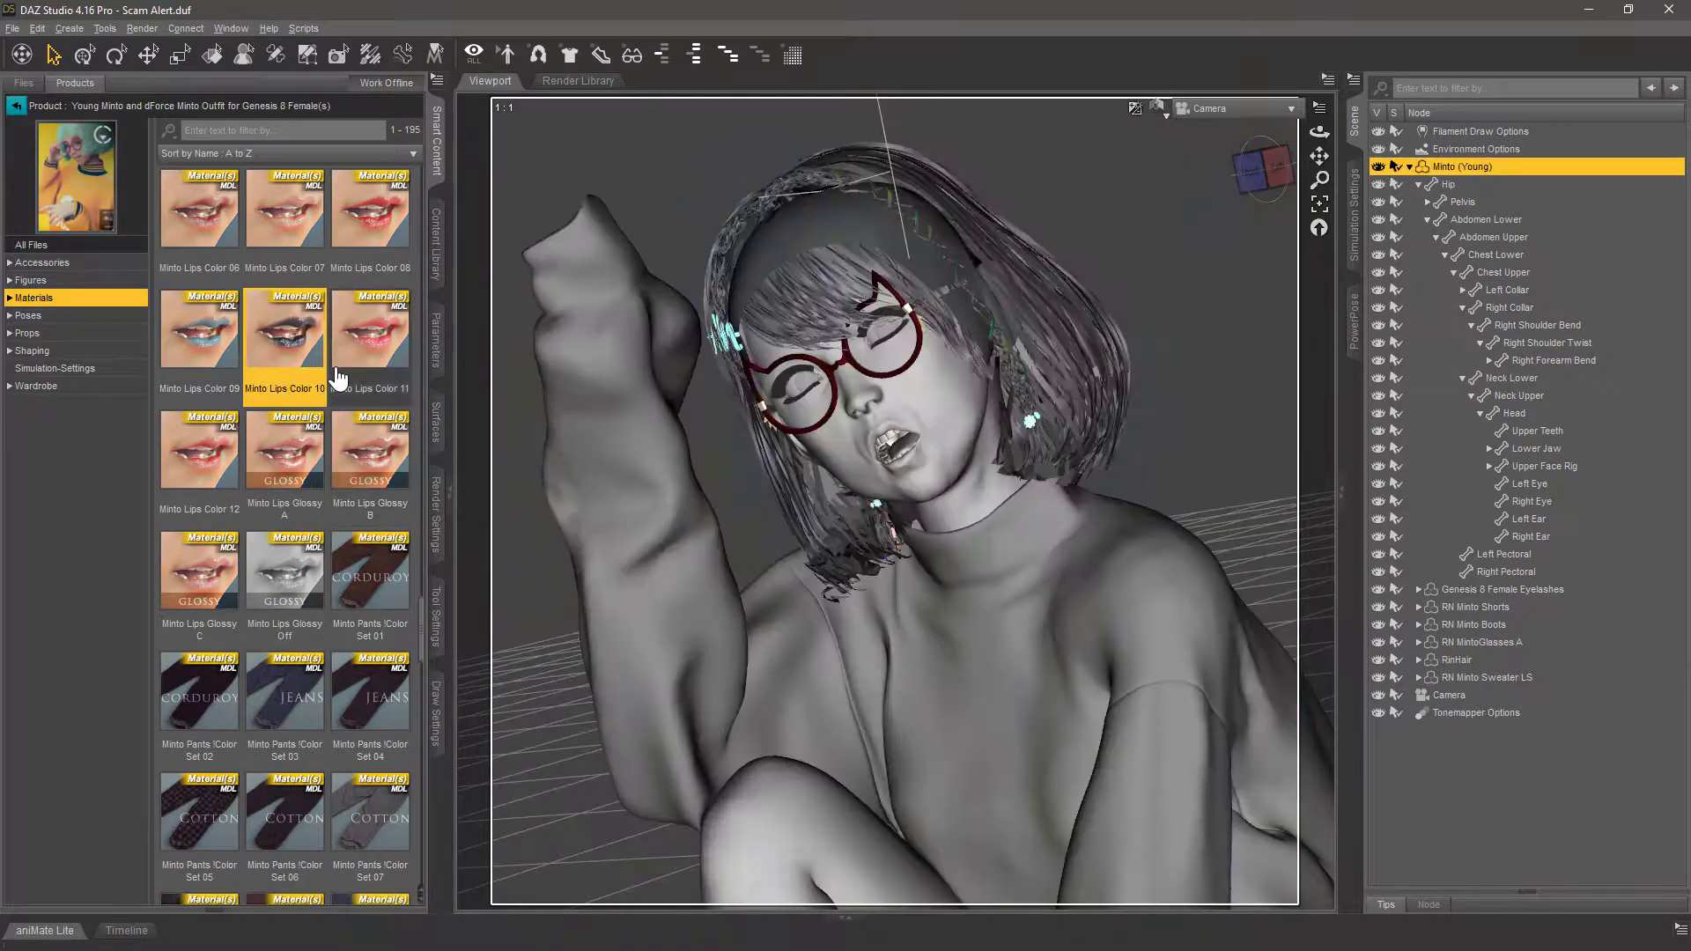
scroll(323, 554, down, 15)
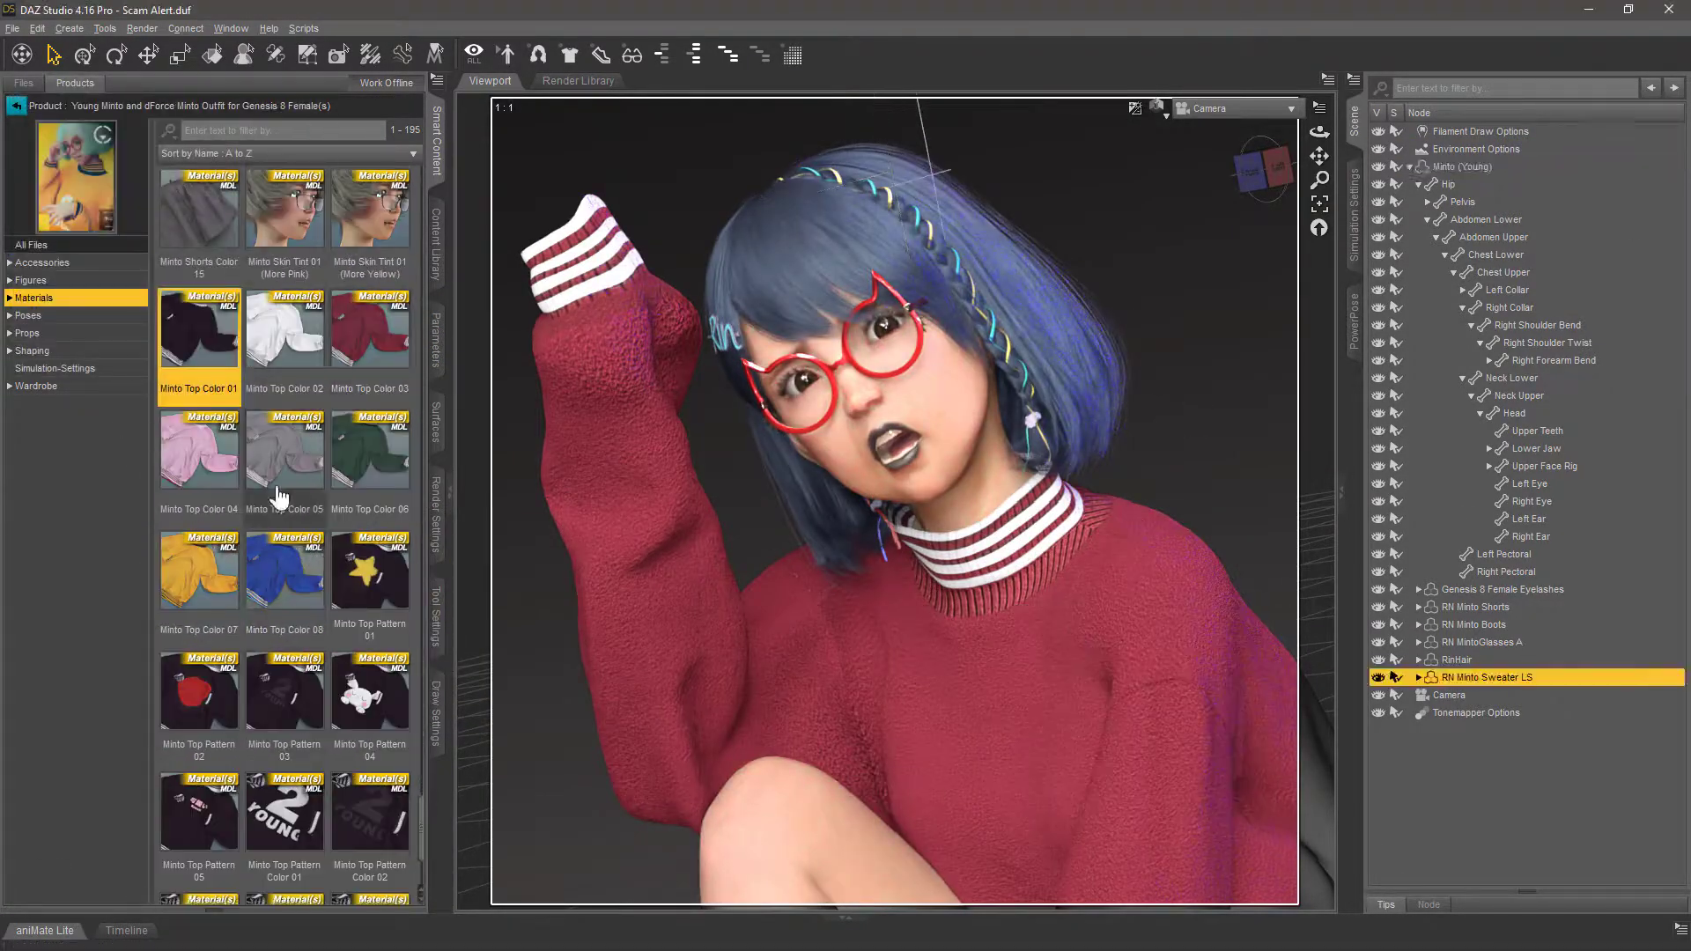
double_click(370, 572)
scroll(317, 669, down, 3)
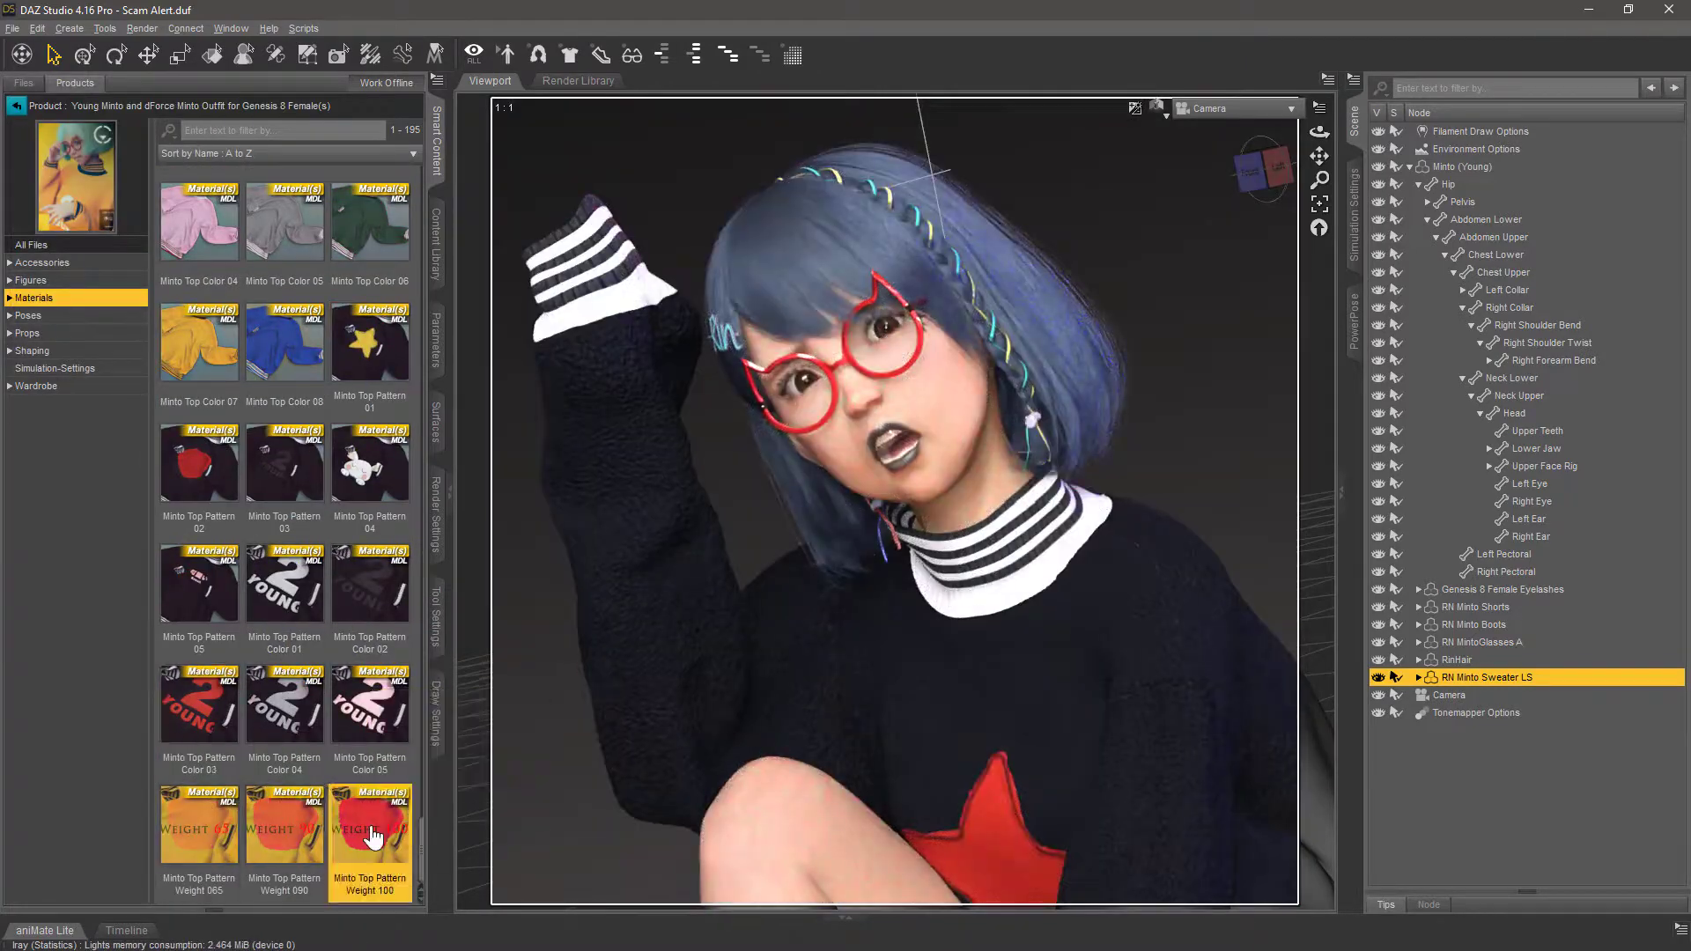
double_click(232, 835)
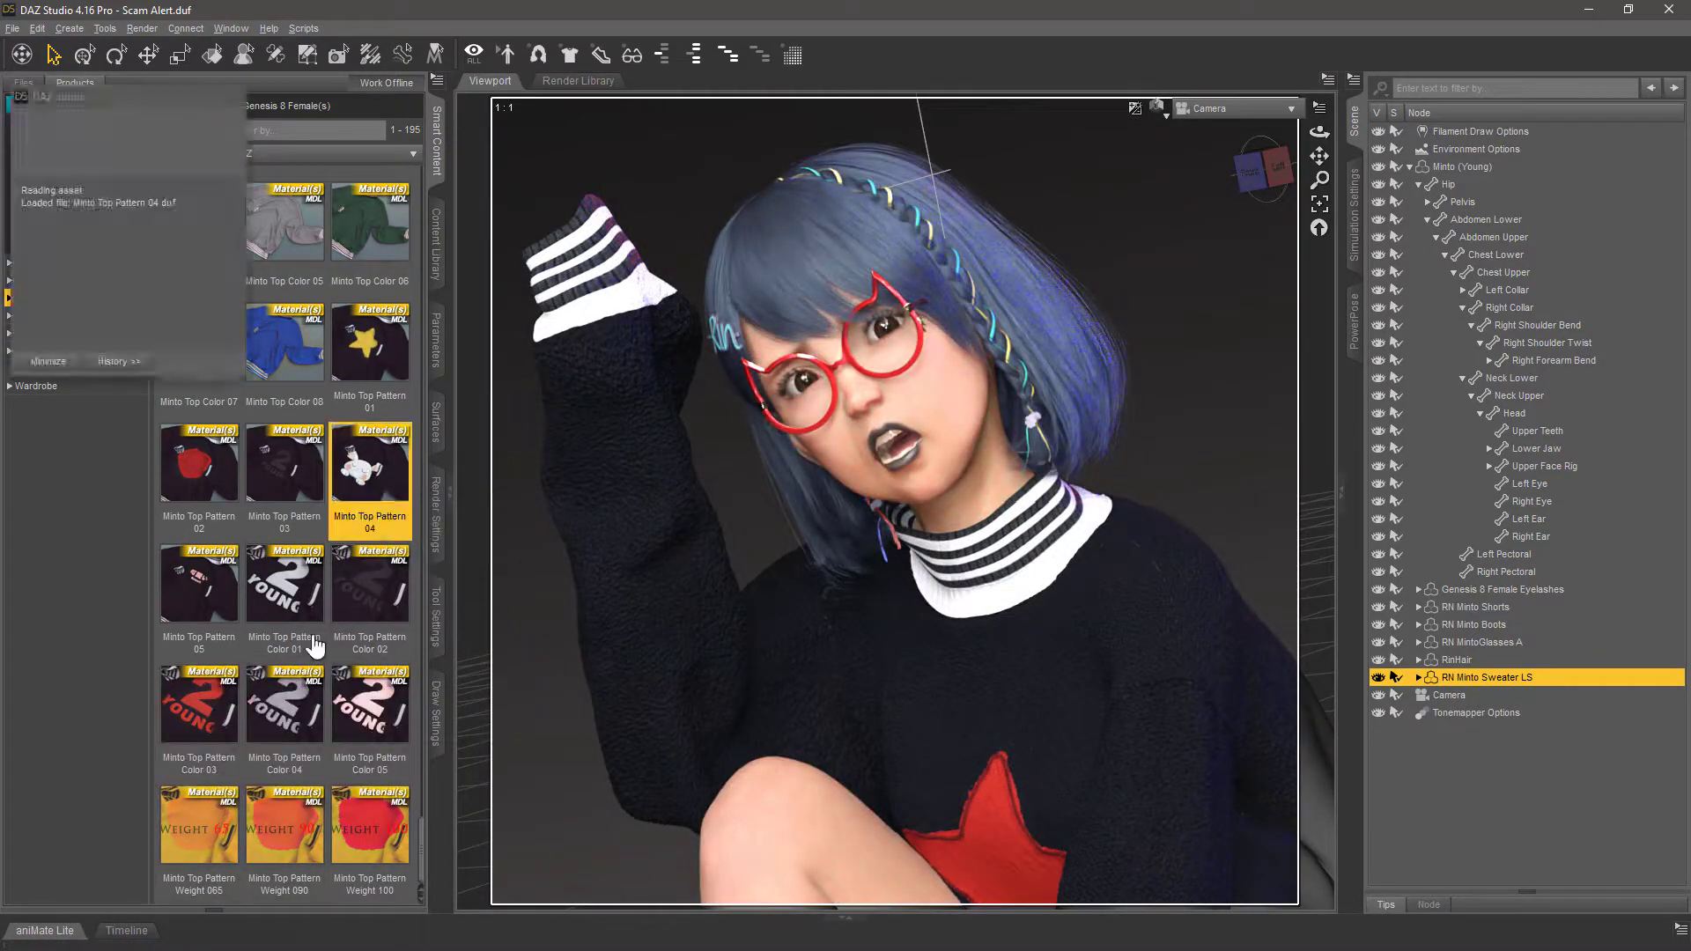
double_click(284, 462)
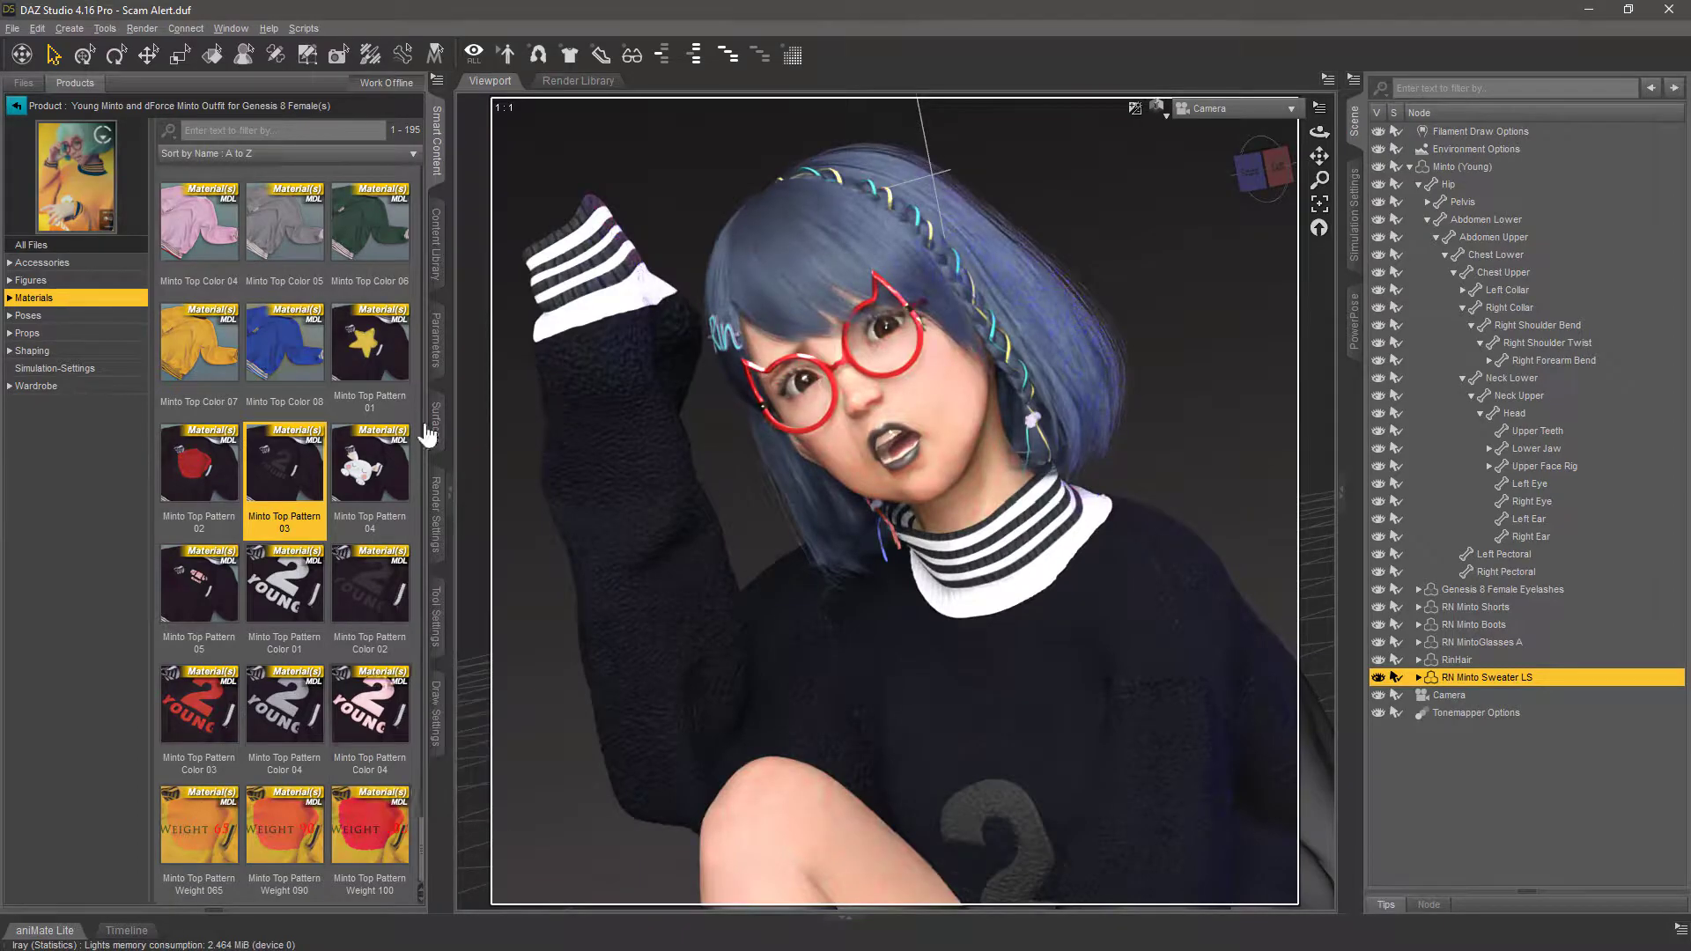
Select the sweater's Sleeves surface and show its Base > Bump settings
click(431, 427)
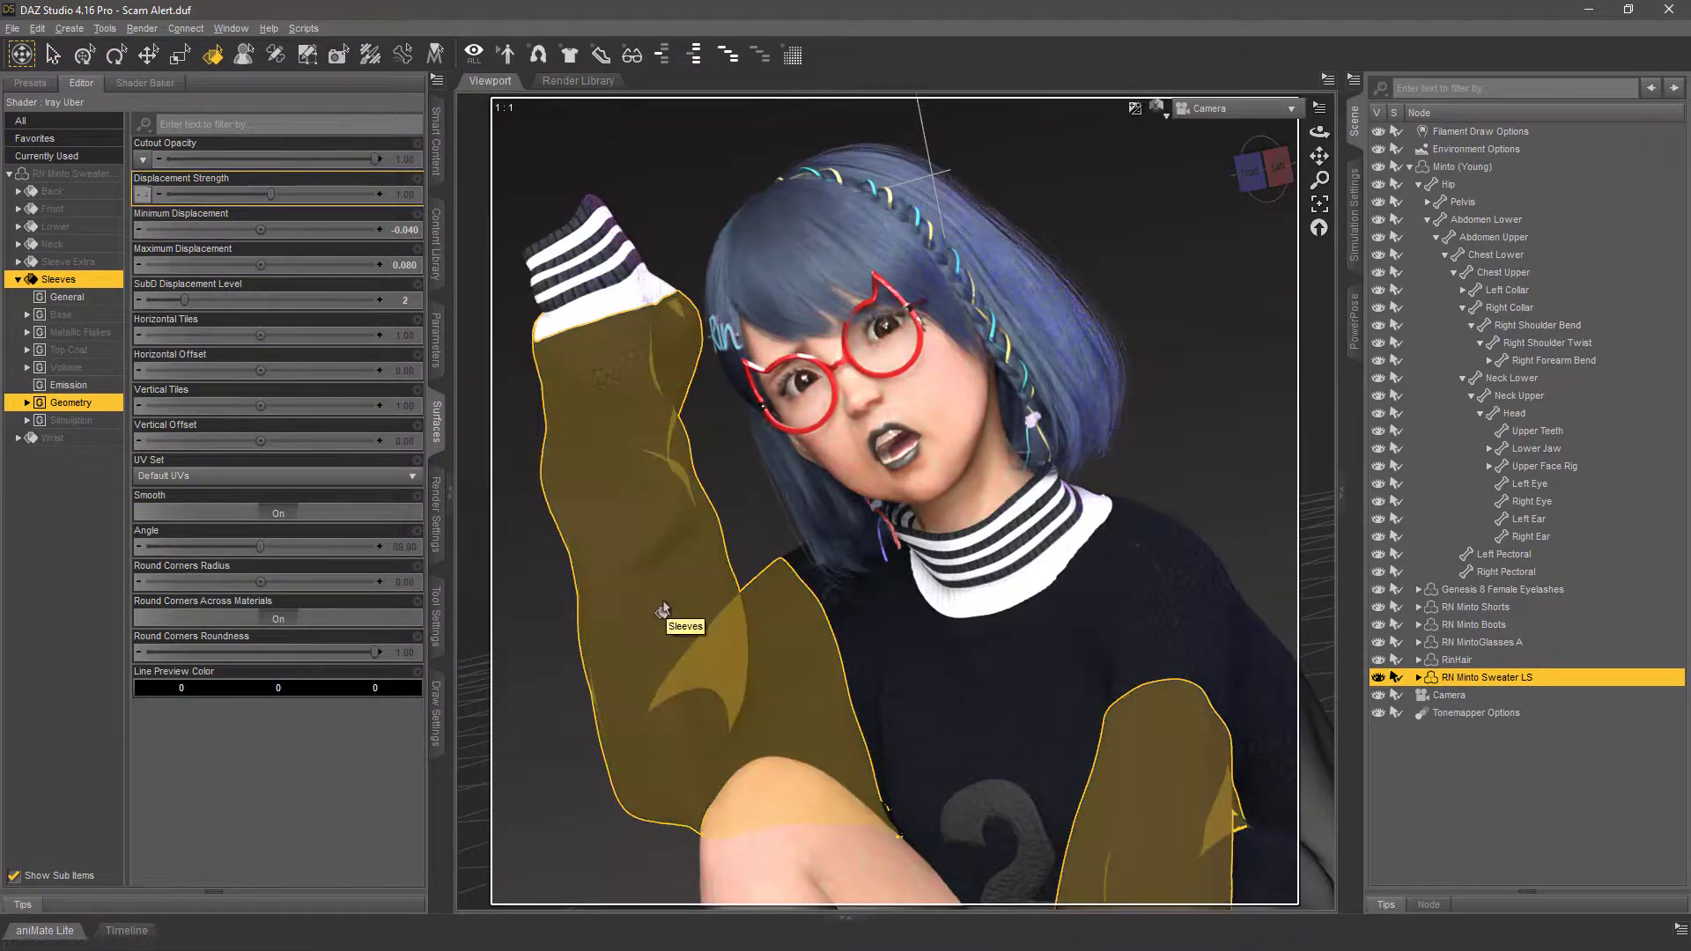
click(850, 611)
click(17, 208)
click(71, 332)
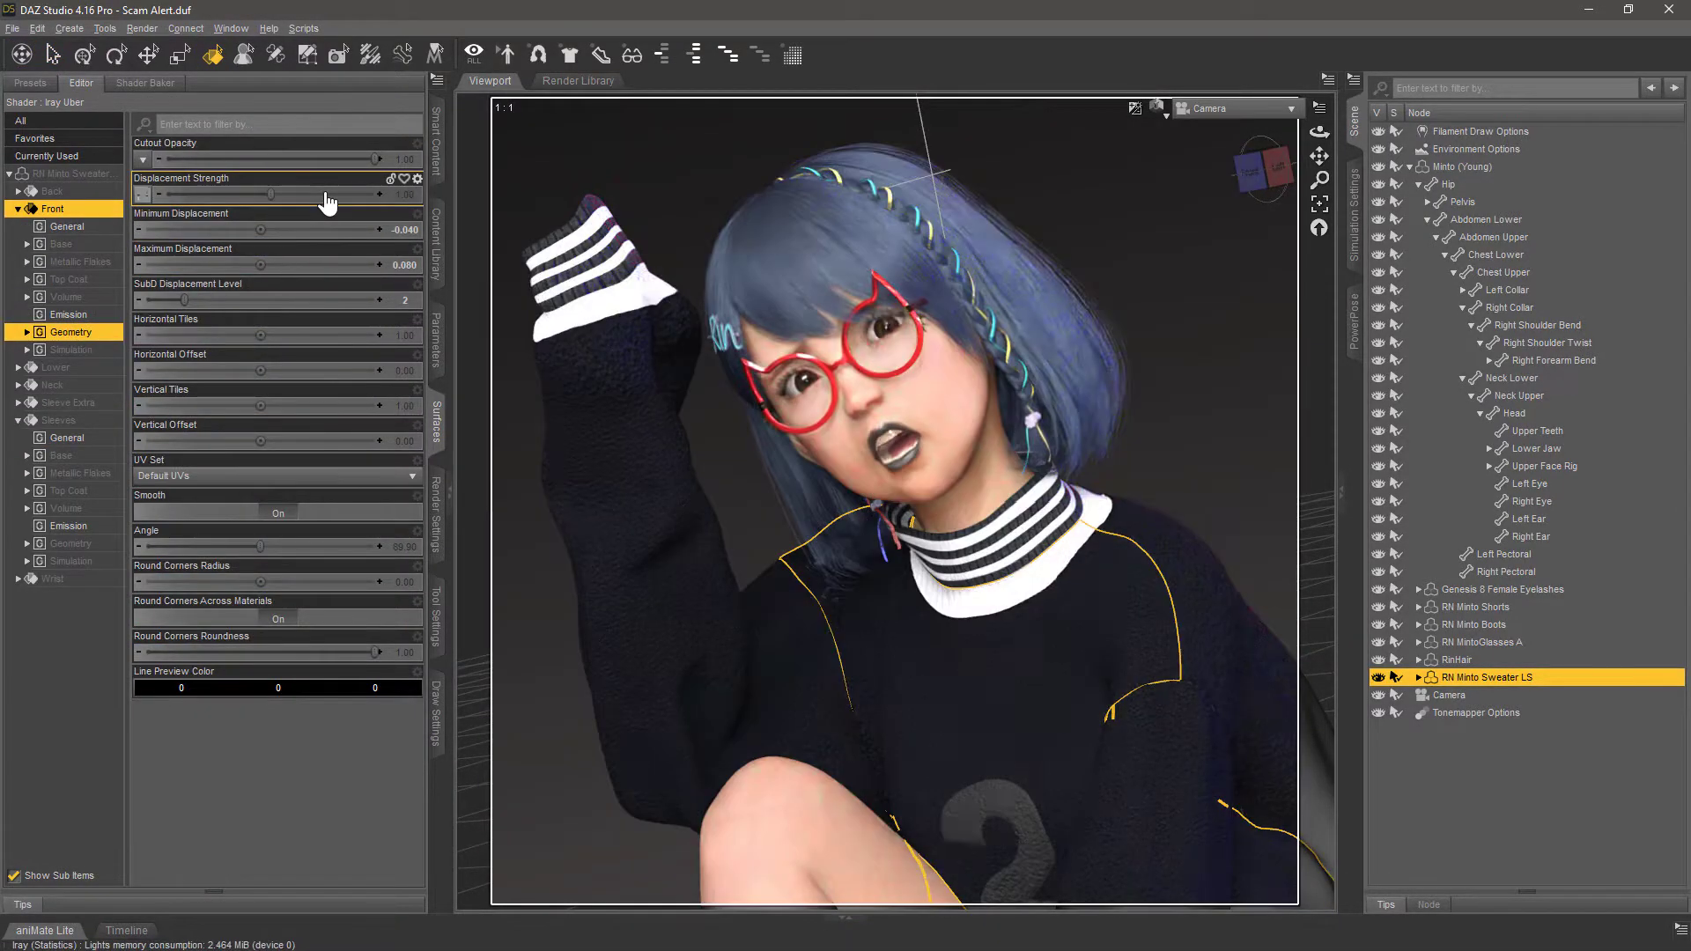
click(61, 244)
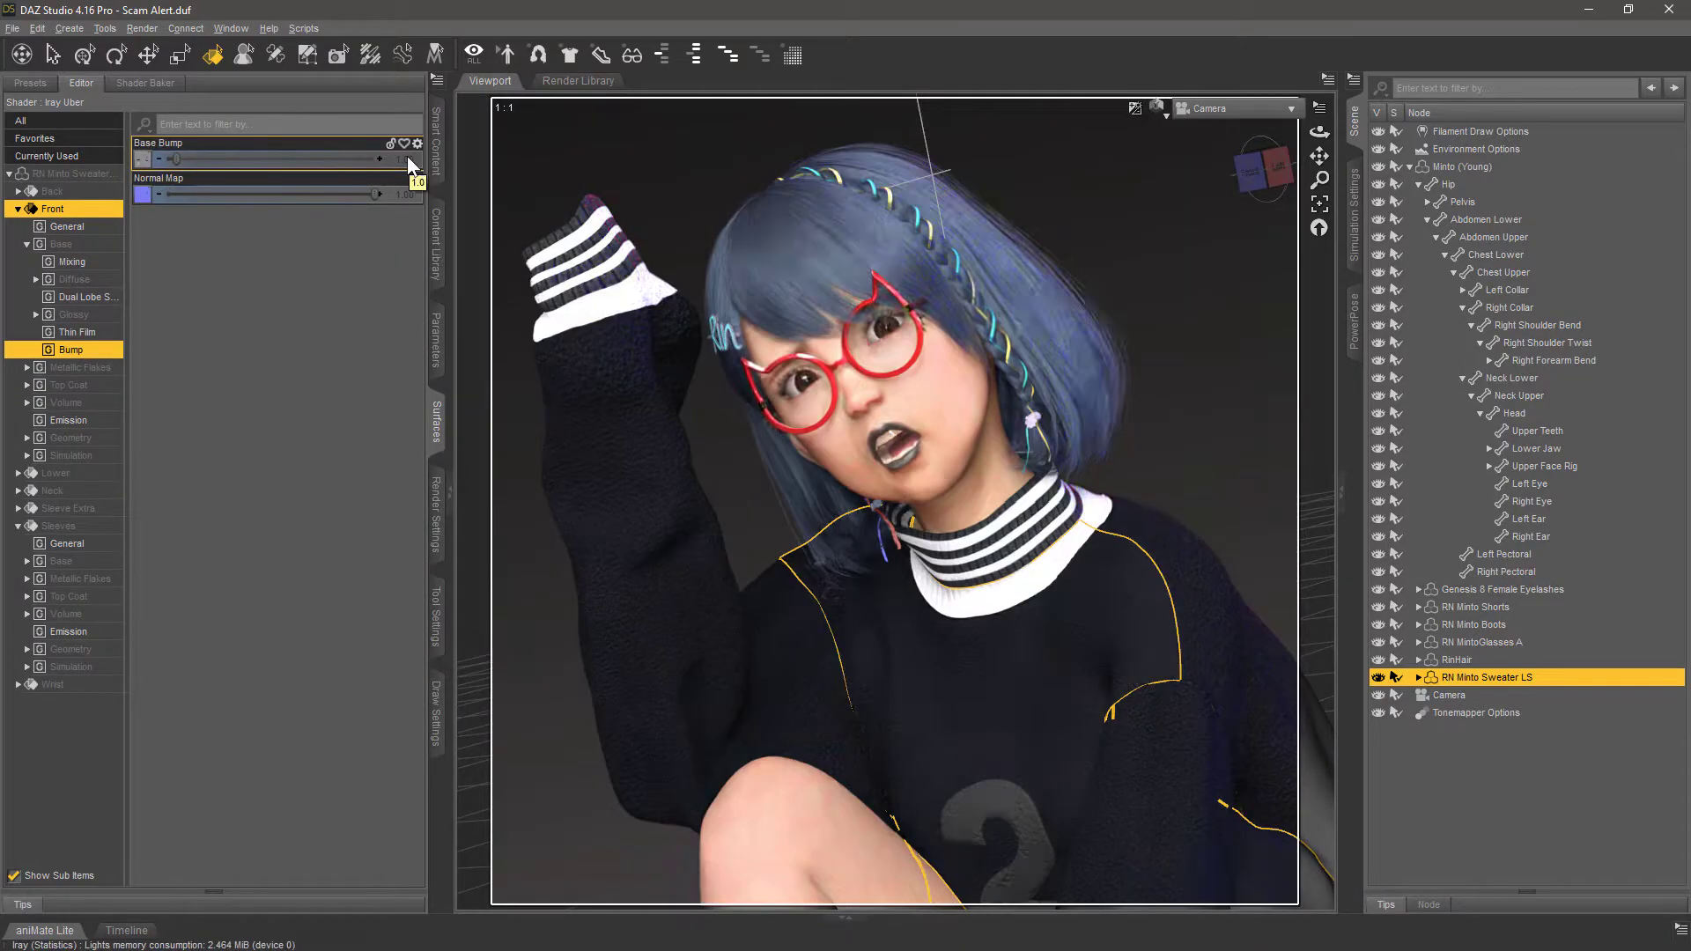
click(58, 525)
click(62, 561)
click(71, 666)
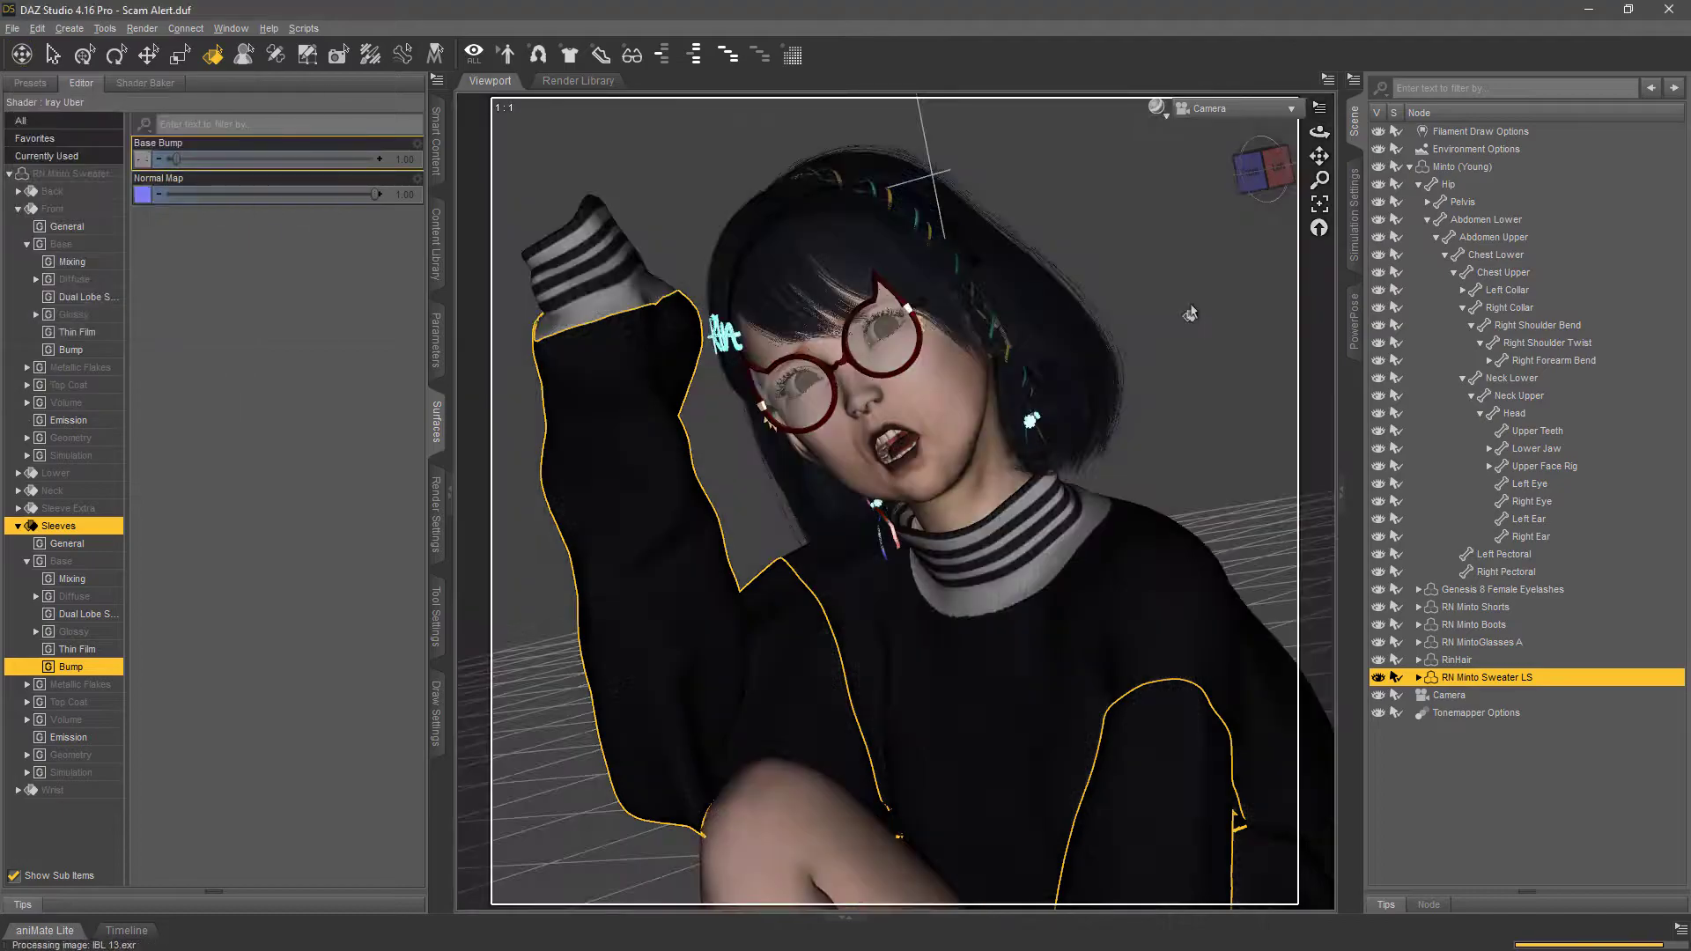
Run the dForce cloth simulation, switch the viewport to NVIDIA Iray, and apply C1-IBL2-27 lighting
click(1354, 216)
click(1660, 81)
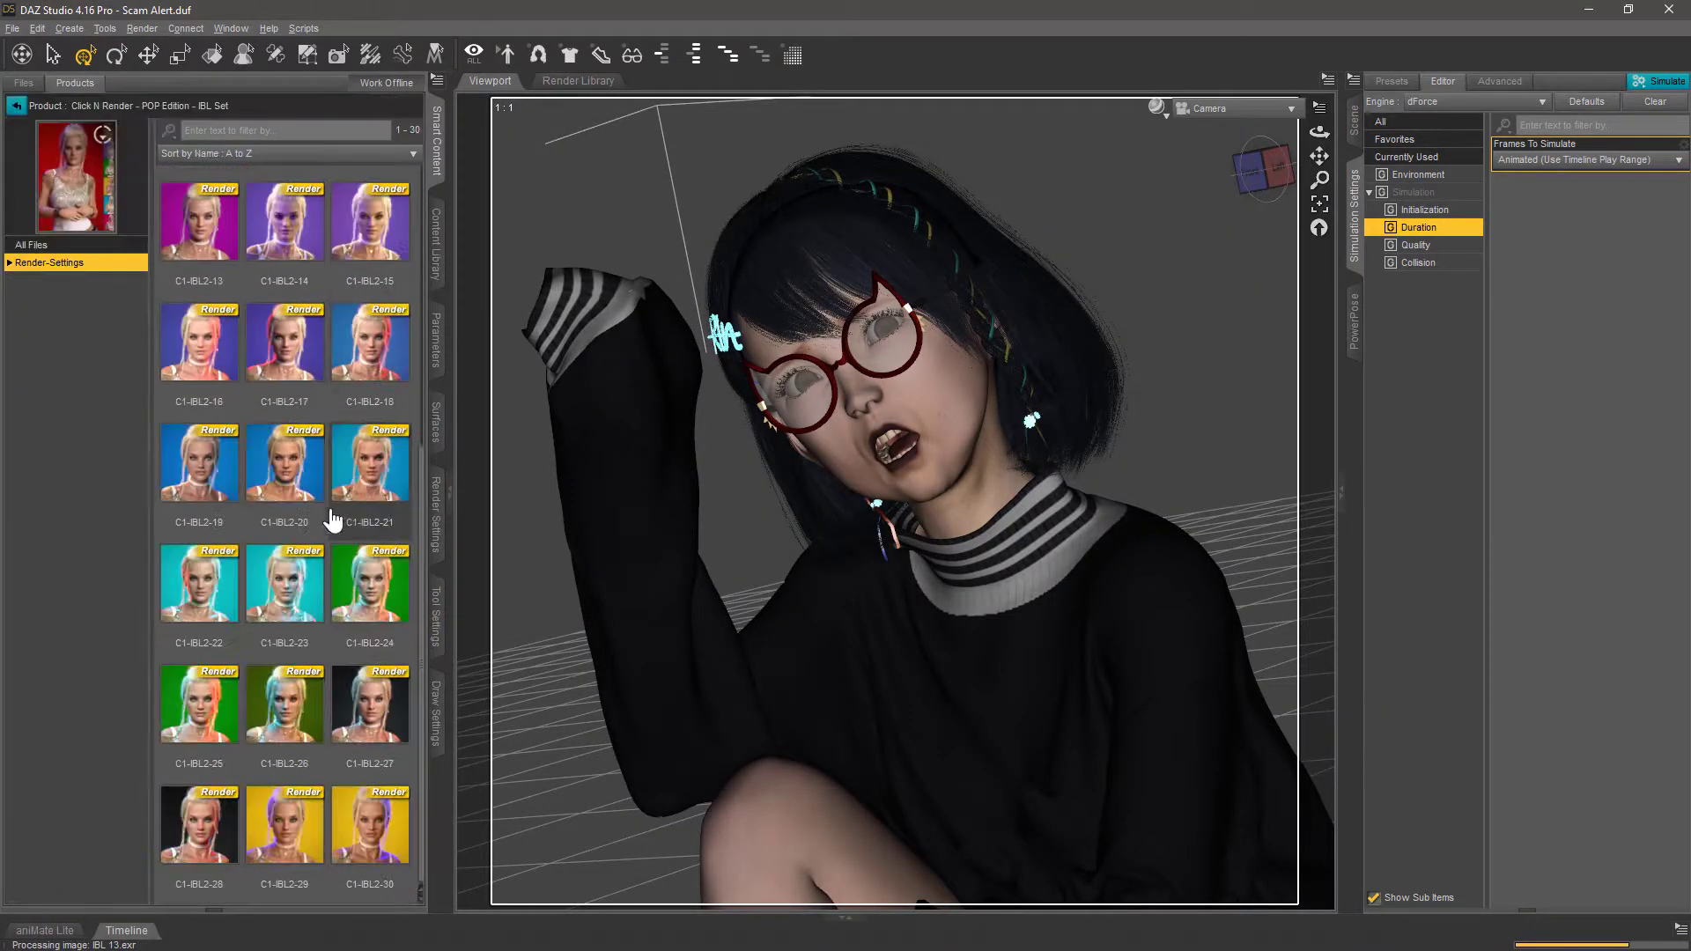
click(1161, 332)
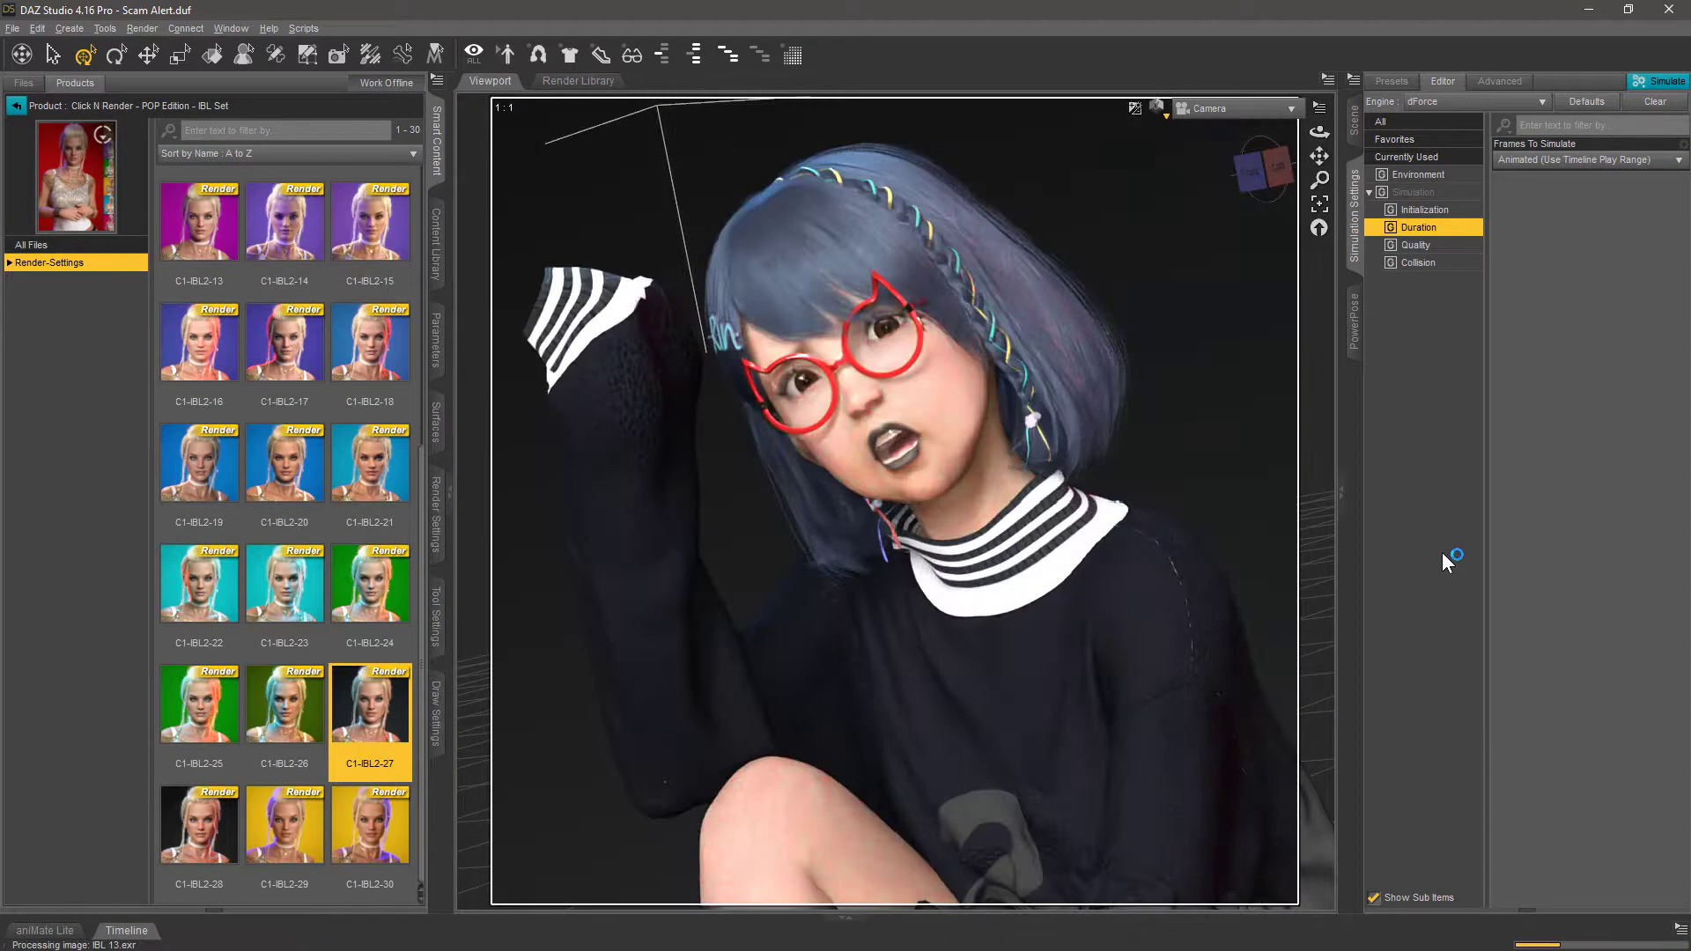
click(436, 519)
click(437, 264)
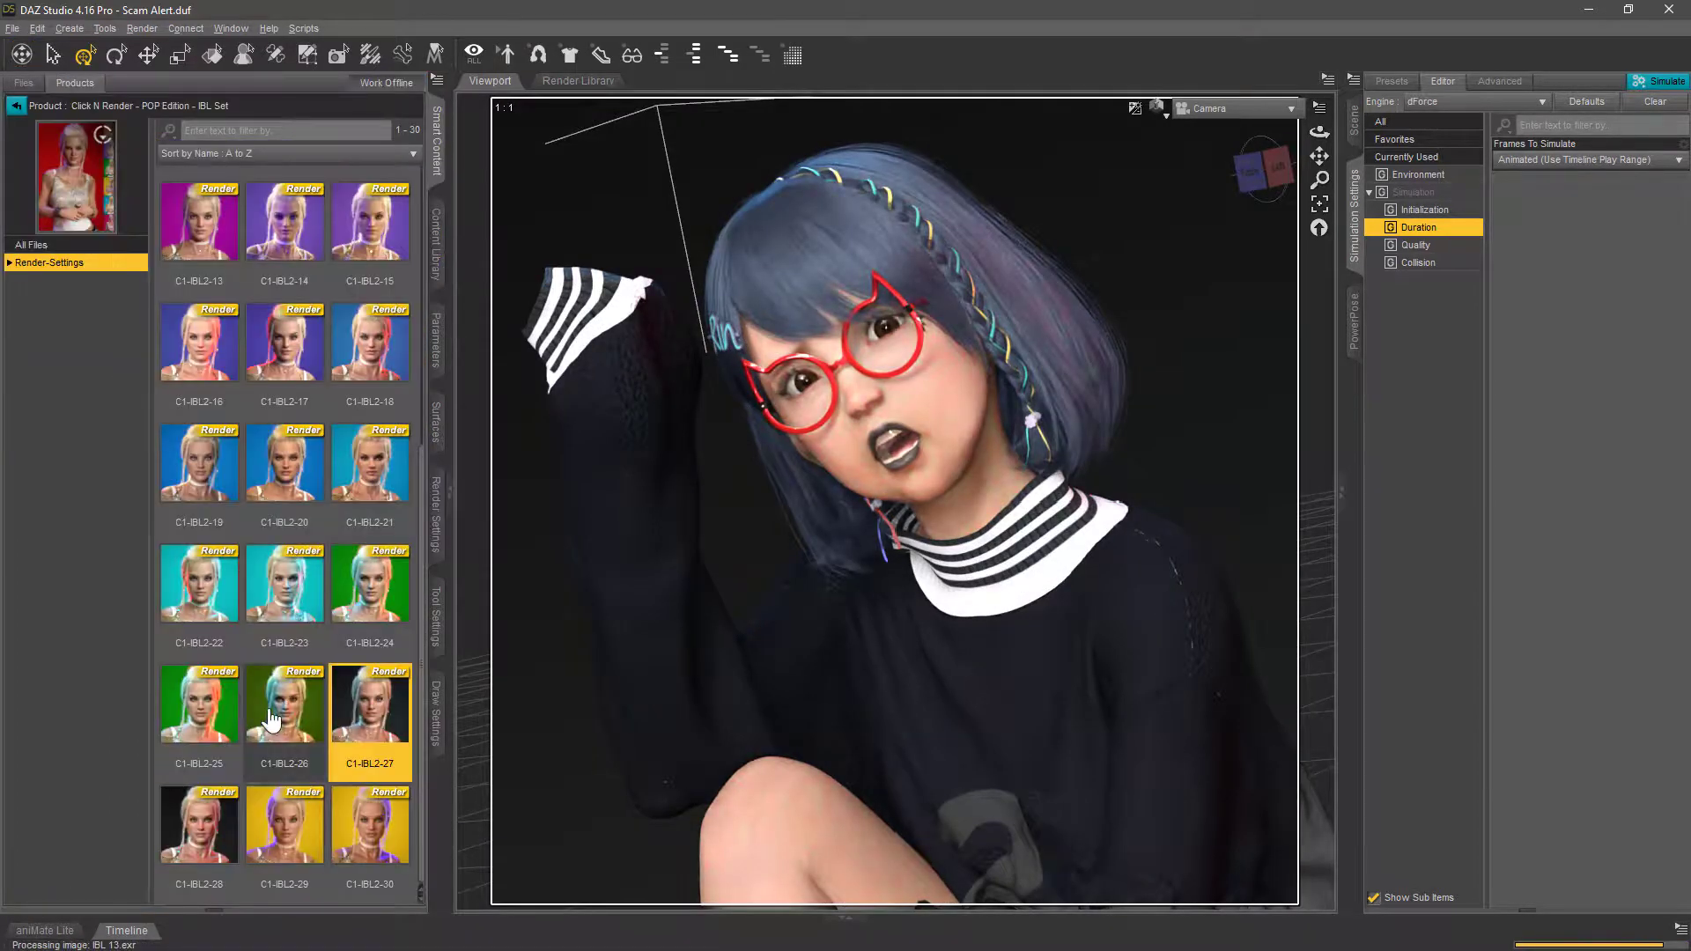
click(881, 212)
Apply the RinHair Dark material and the RinHair Blows to Right shaping preset
click(33, 280)
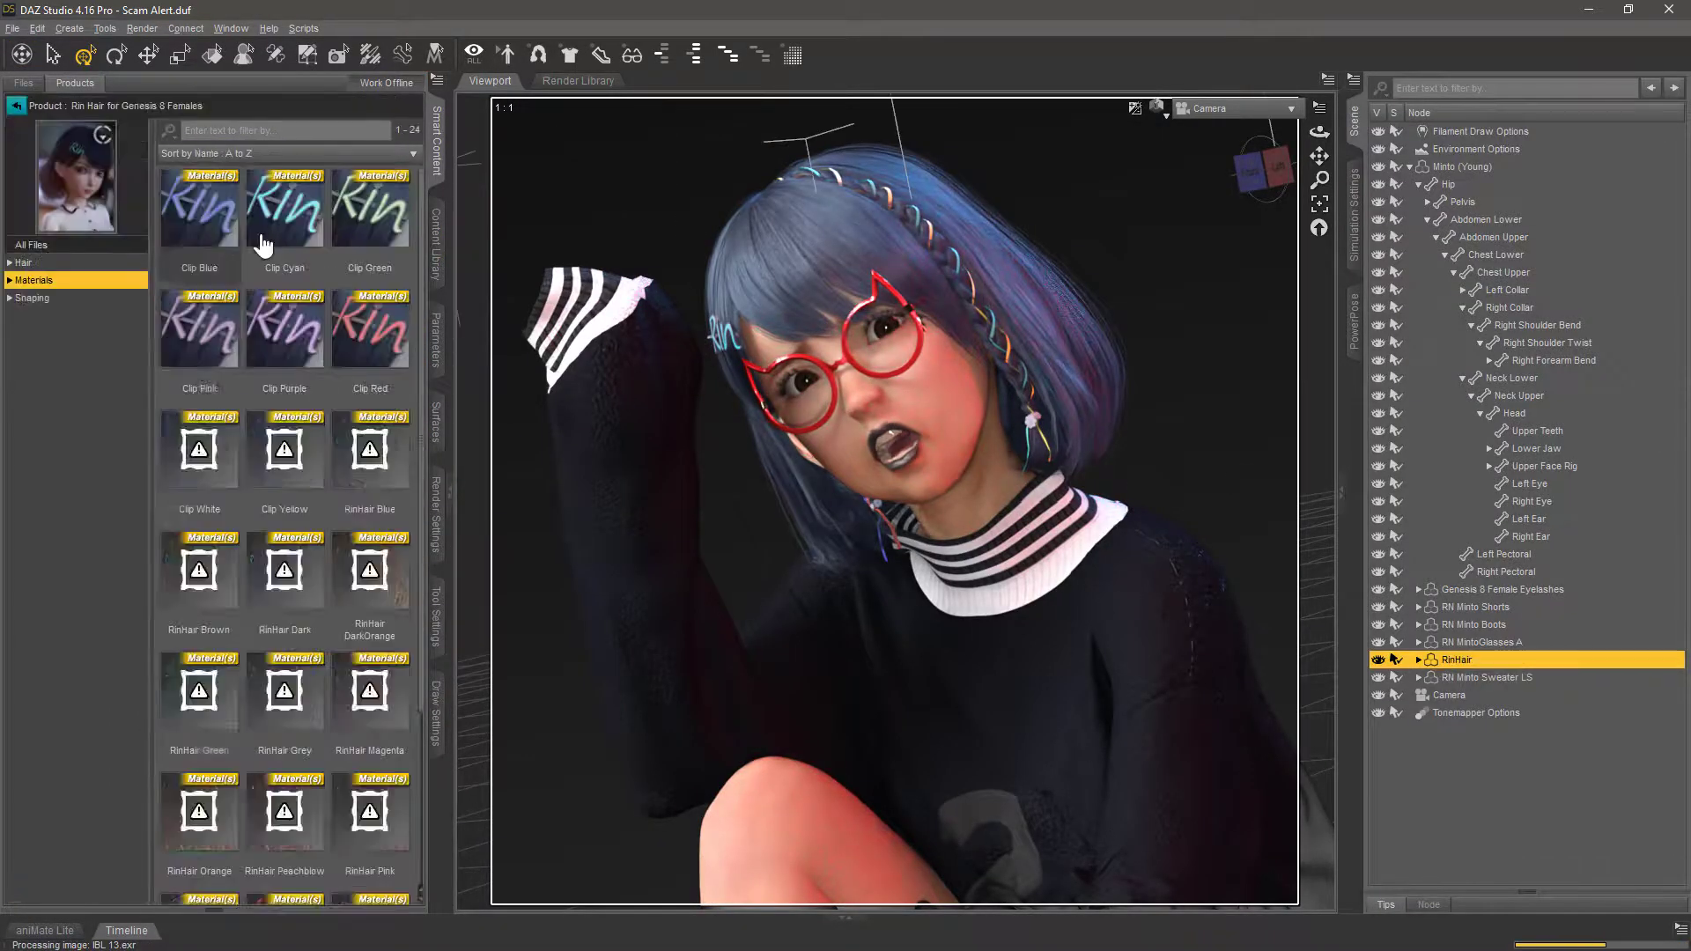
double_click(303, 378)
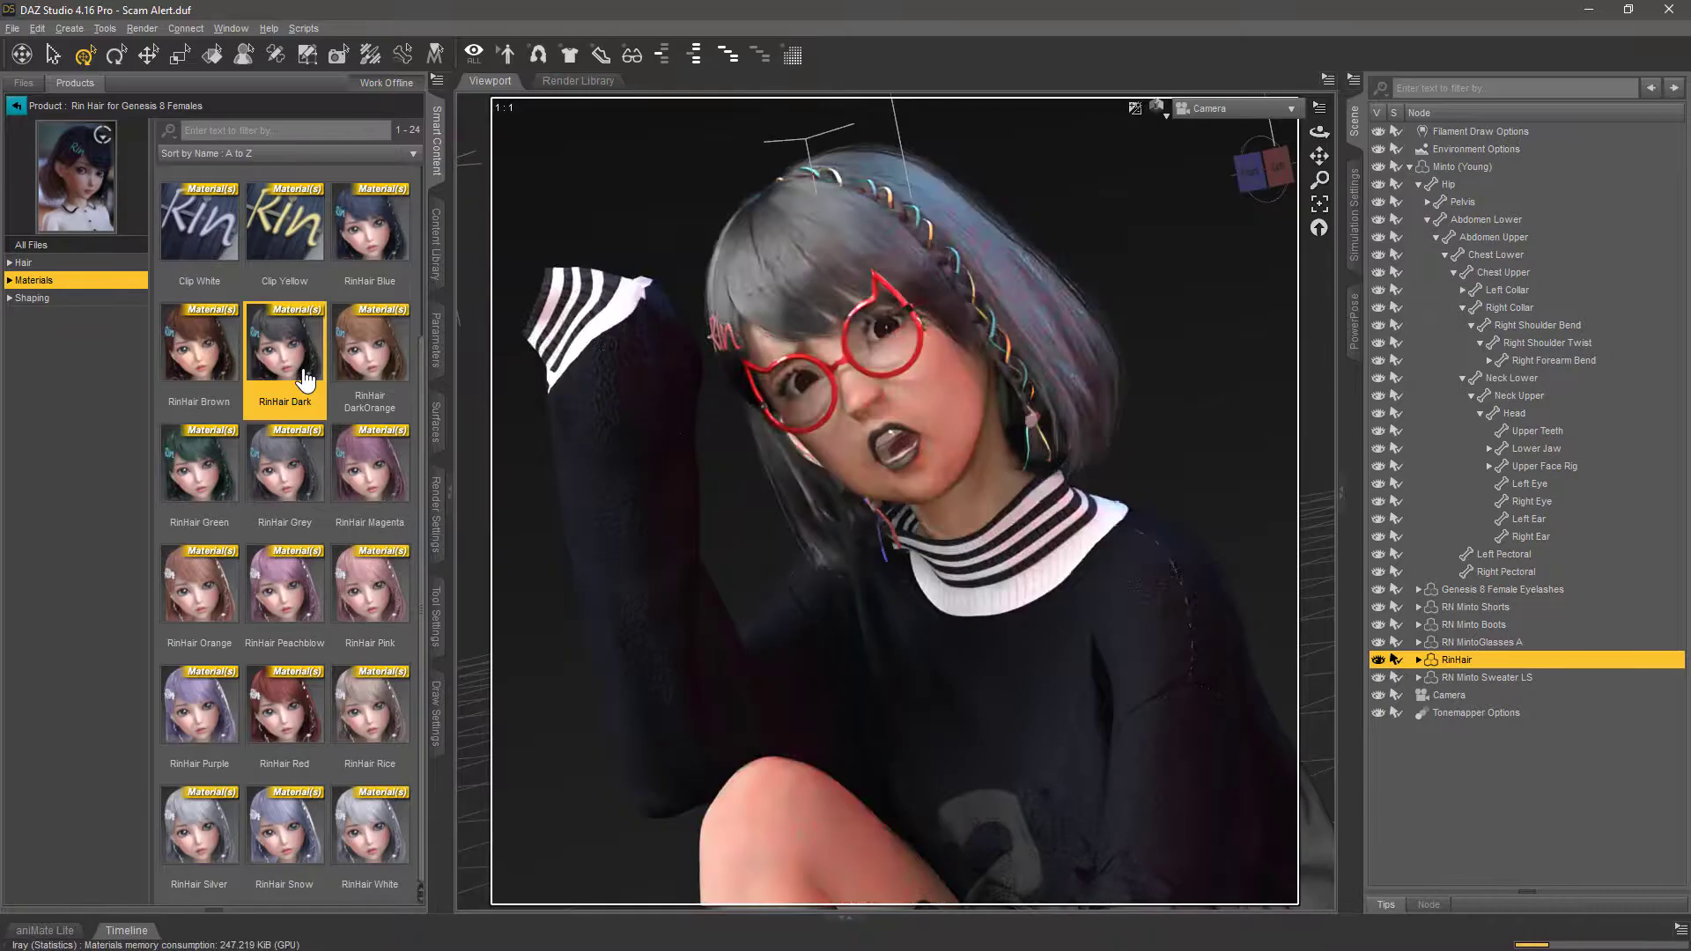
click(33, 298)
double_click(369, 467)
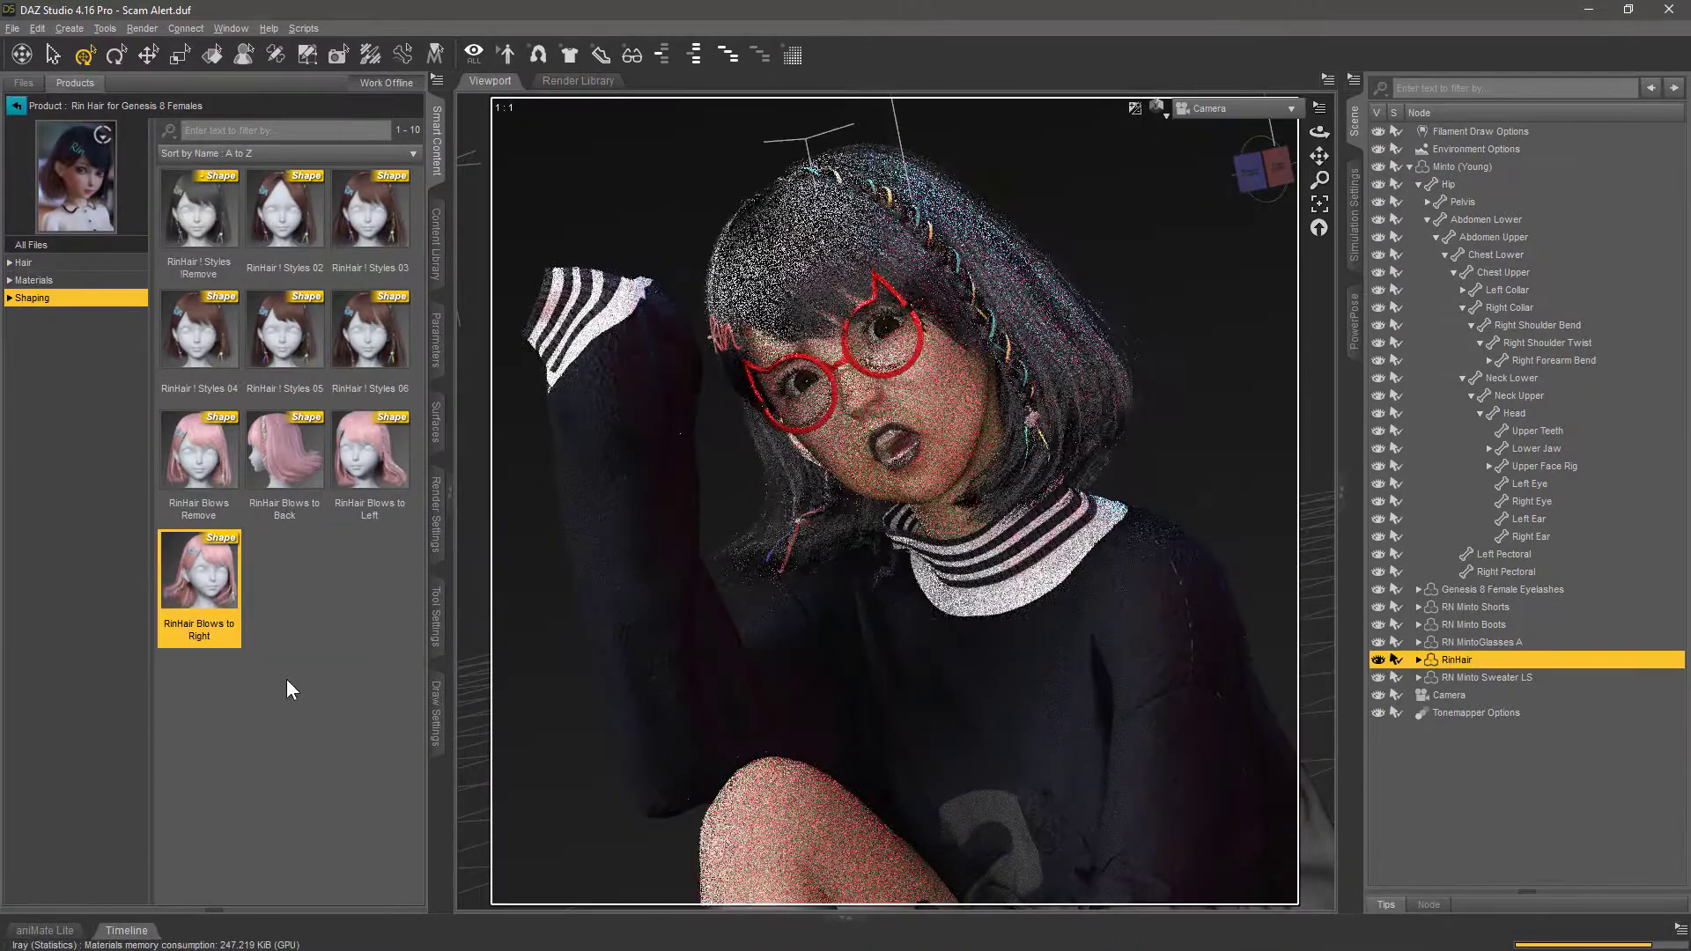
Check the hair's Adjust, Blows and Shapes sliders in Parameters
click(436, 339)
click(55, 335)
click(64, 300)
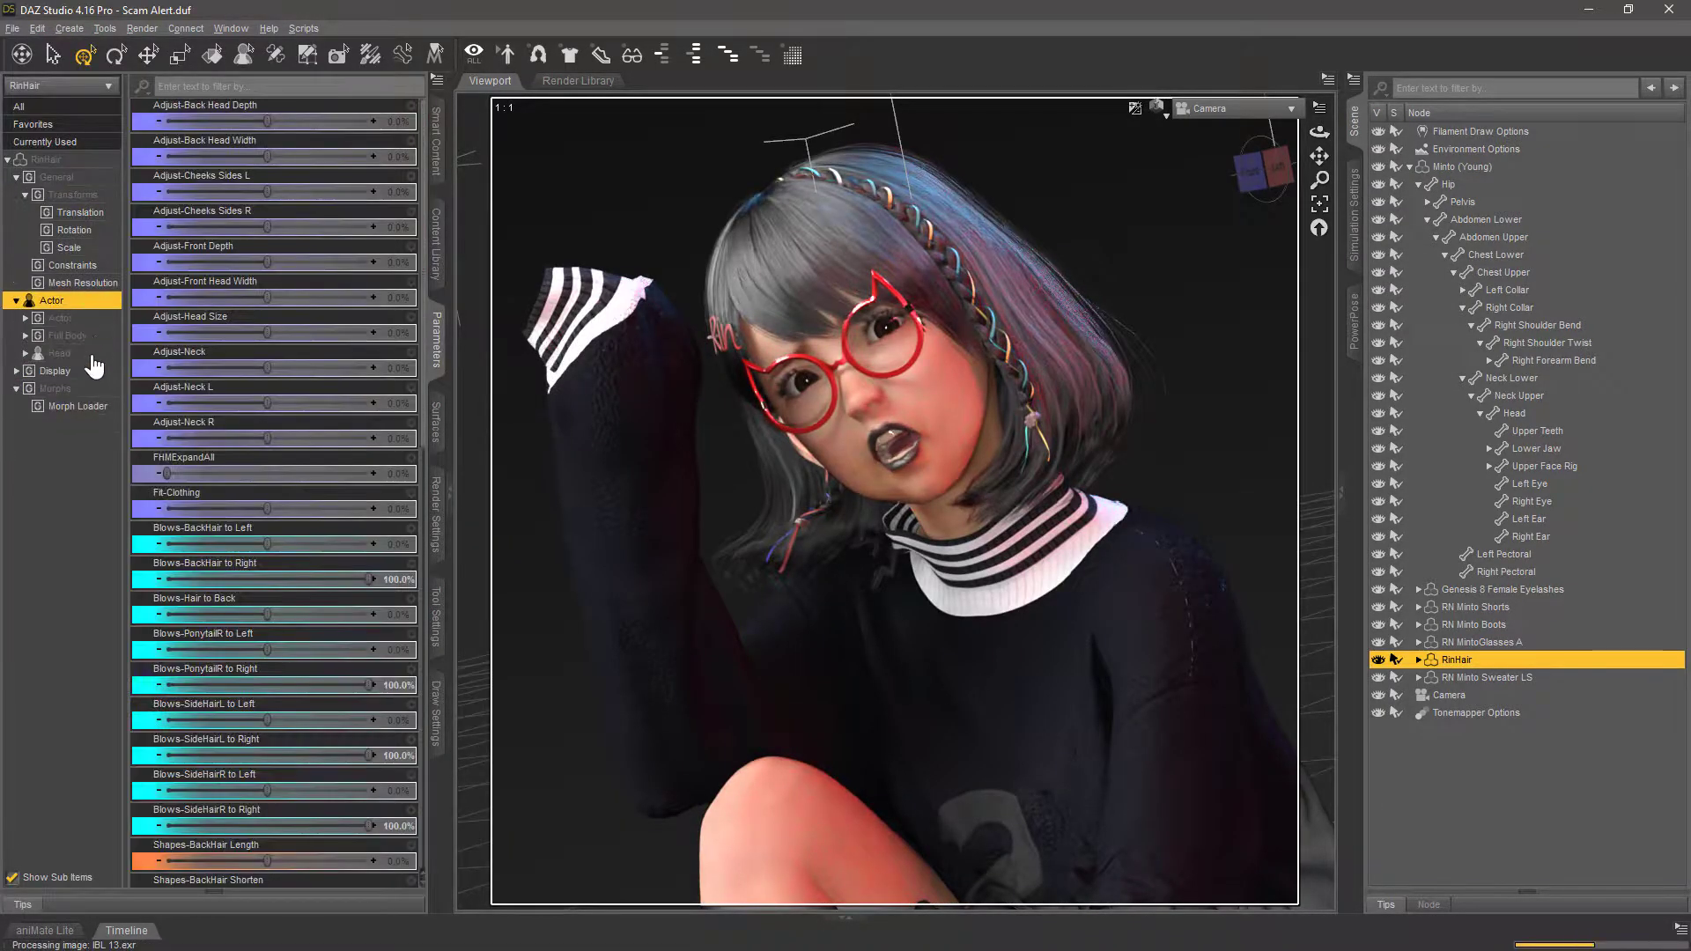
click(94, 319)
scroll(303, 593, down, 5)
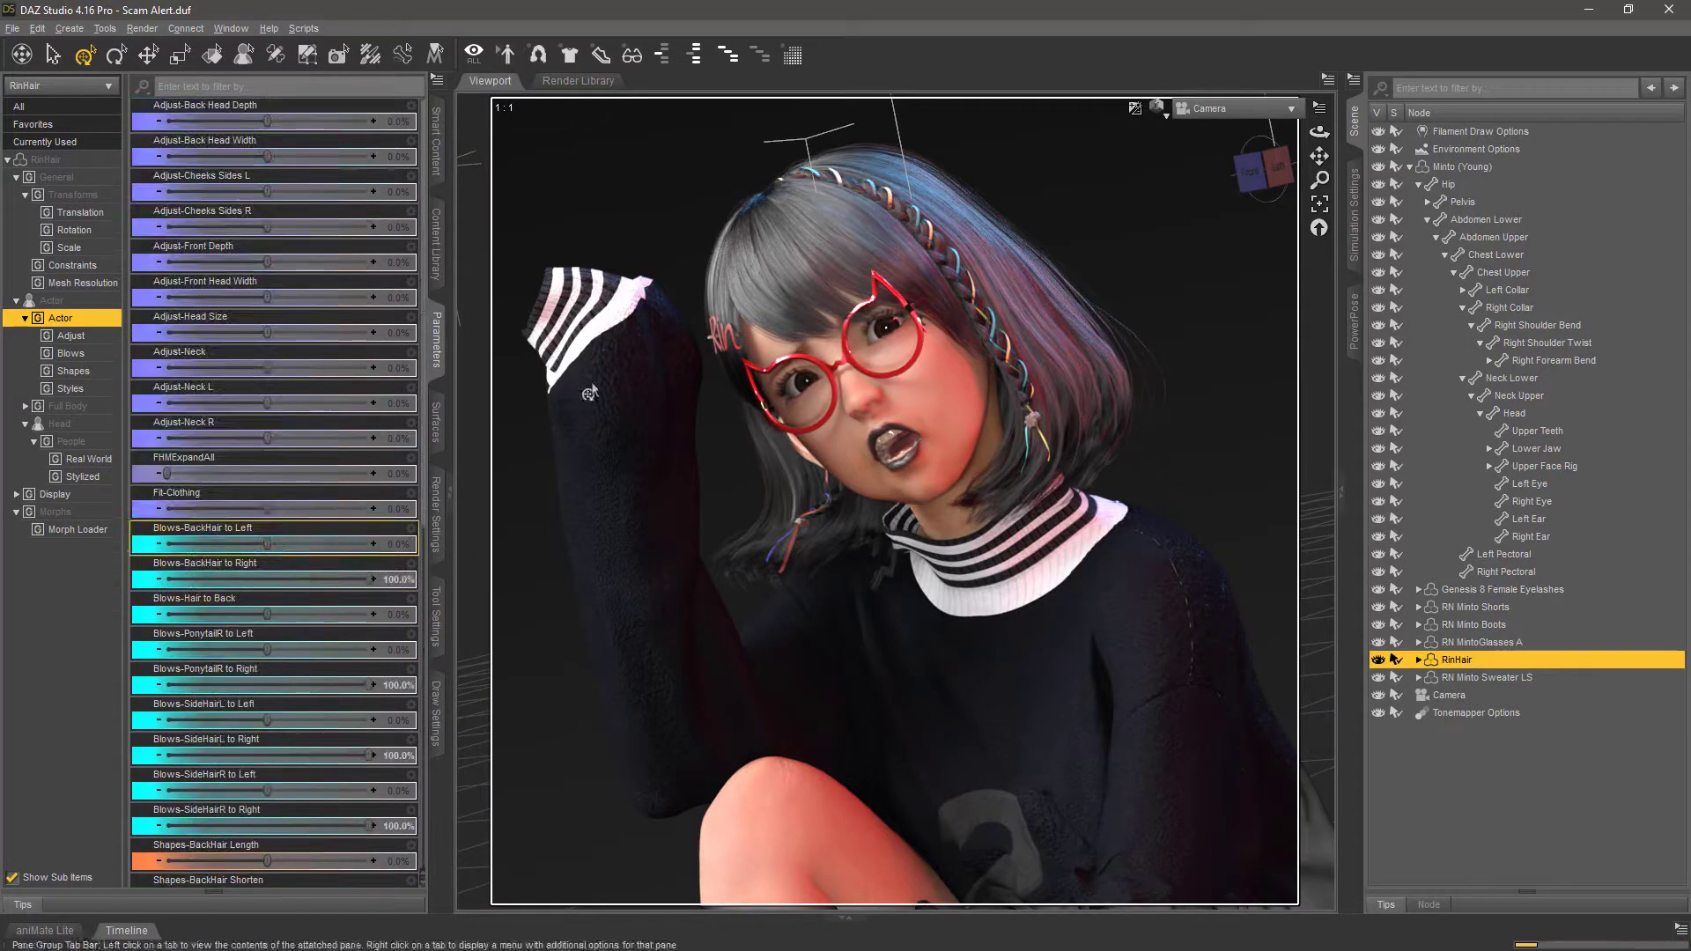
click(748, 616)
click(435, 423)
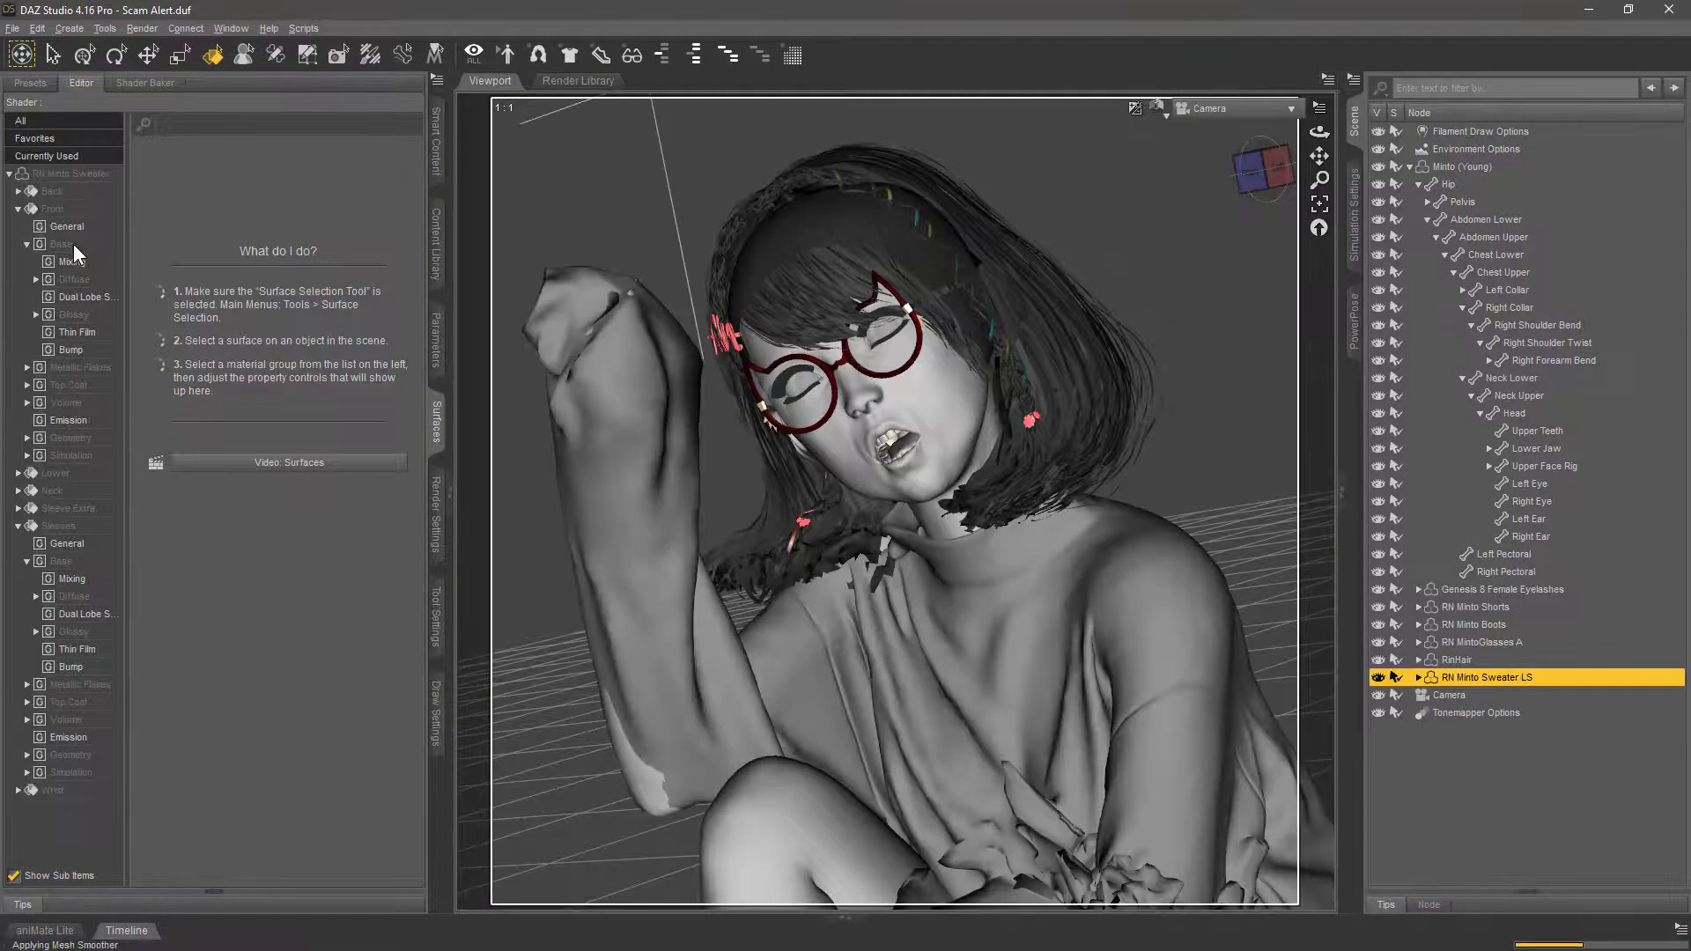
Select all sweater surfaces, run an Iray test render, then select the camera viewed from above
click(71, 174)
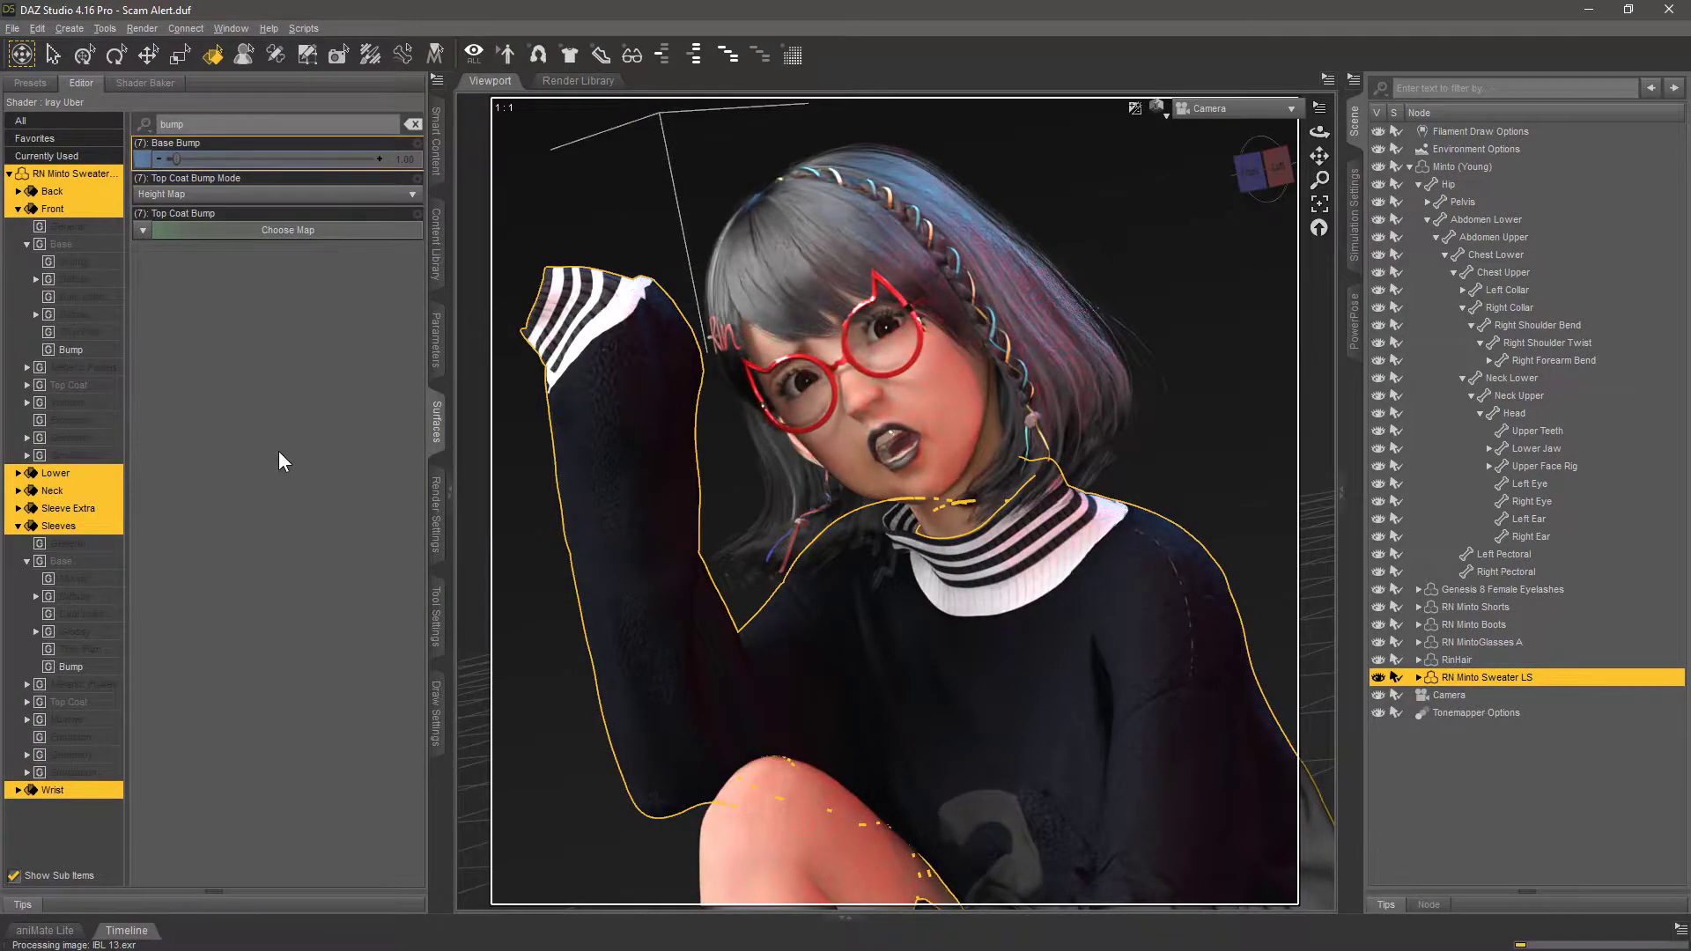
click(413, 125)
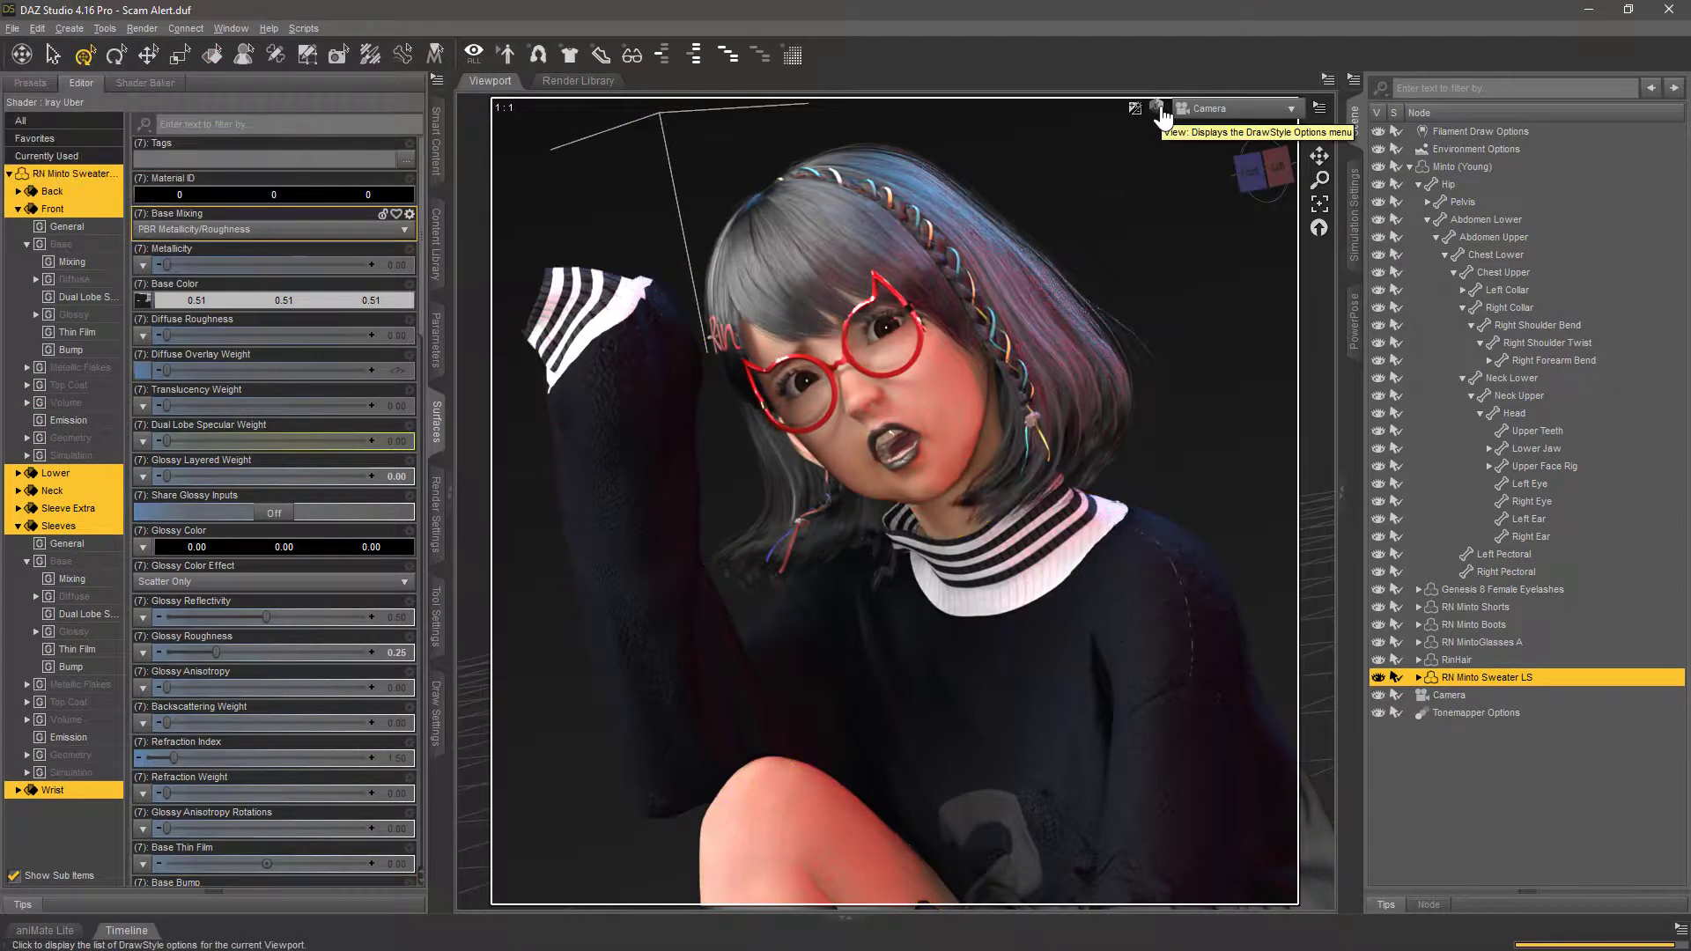
click(1156, 106)
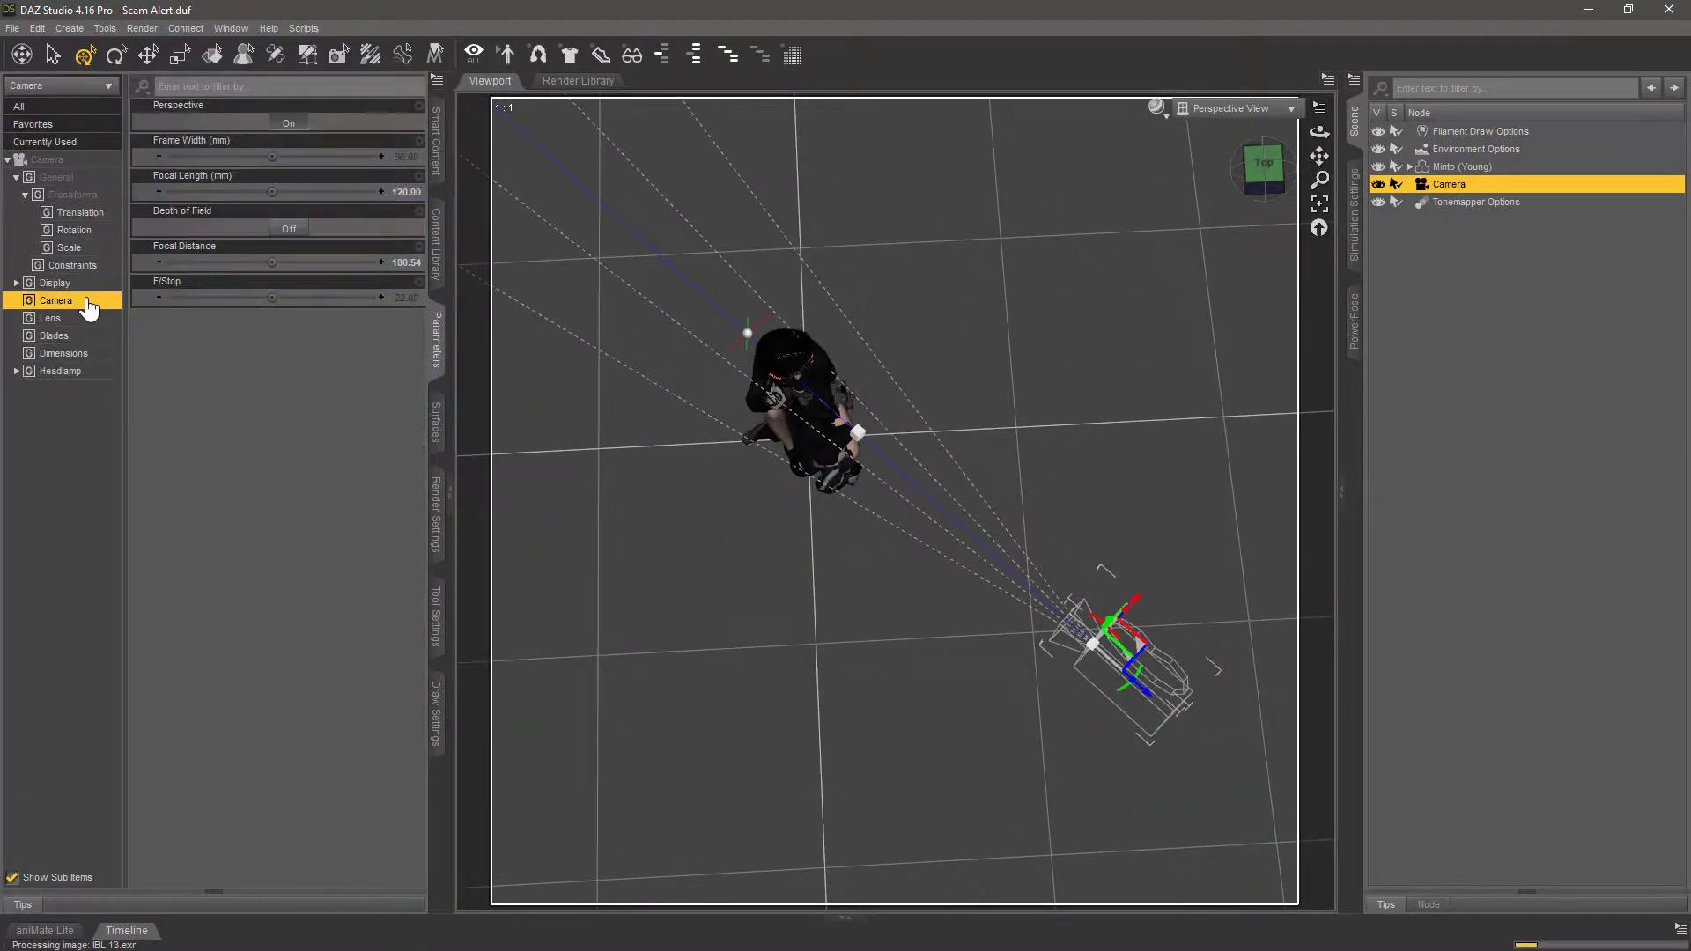
click(1233, 108)
click(1205, 216)
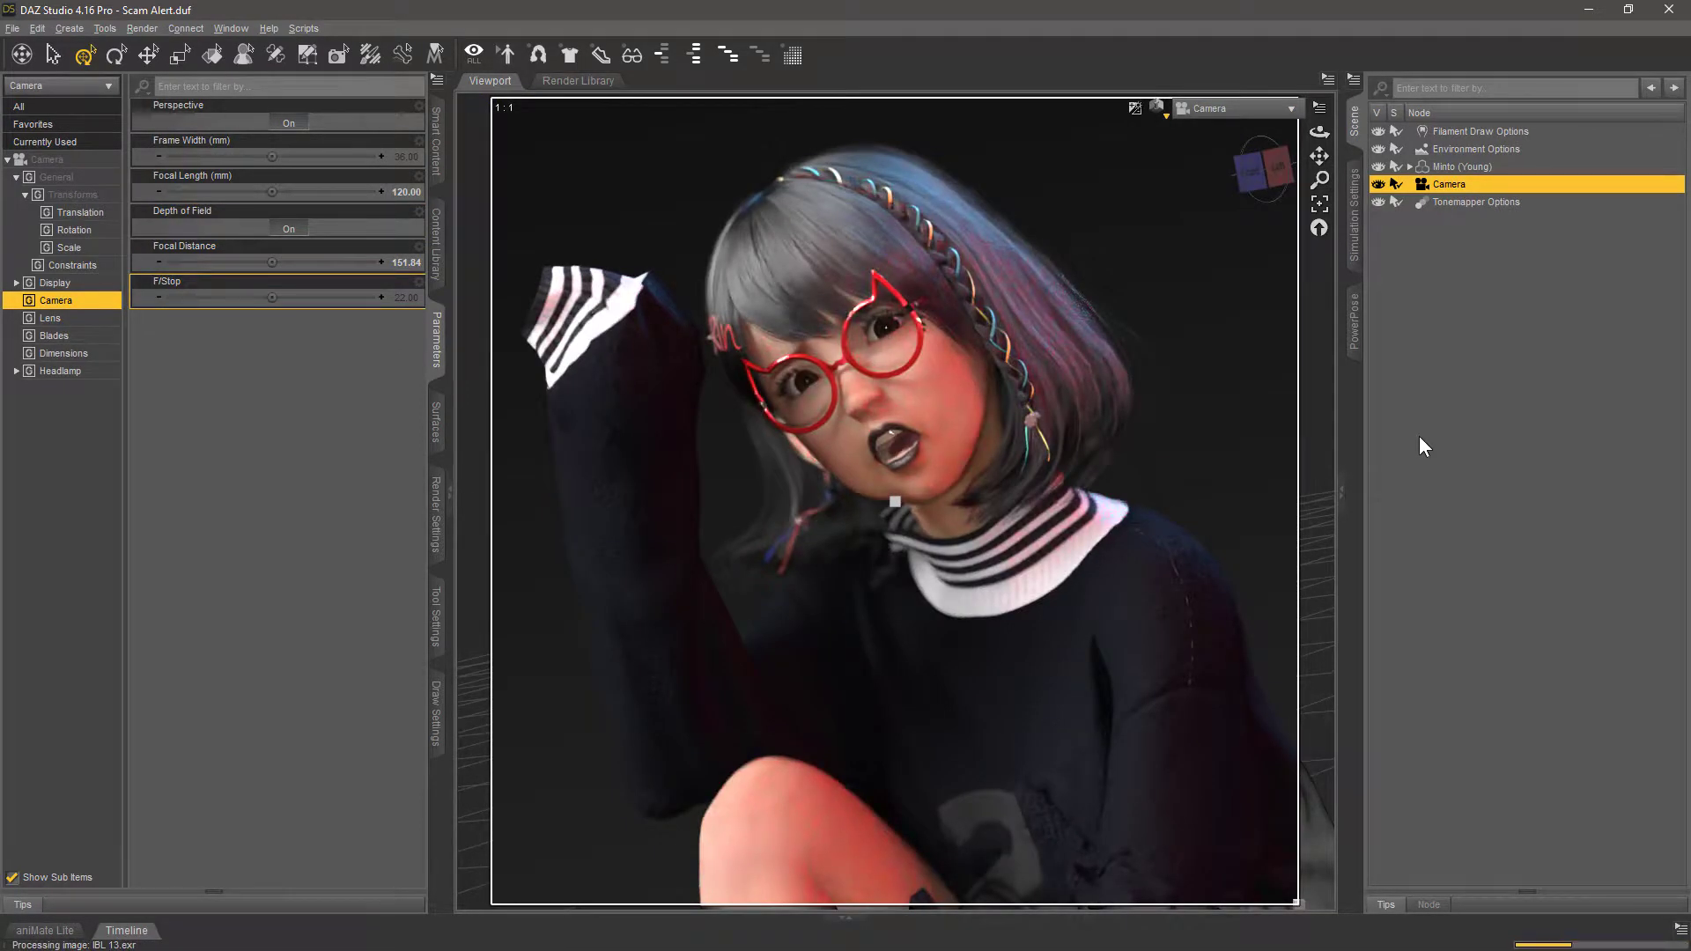
Render the scene to preview the red 50-unit disc spotlight on the girl's face
key(ctrl+r)
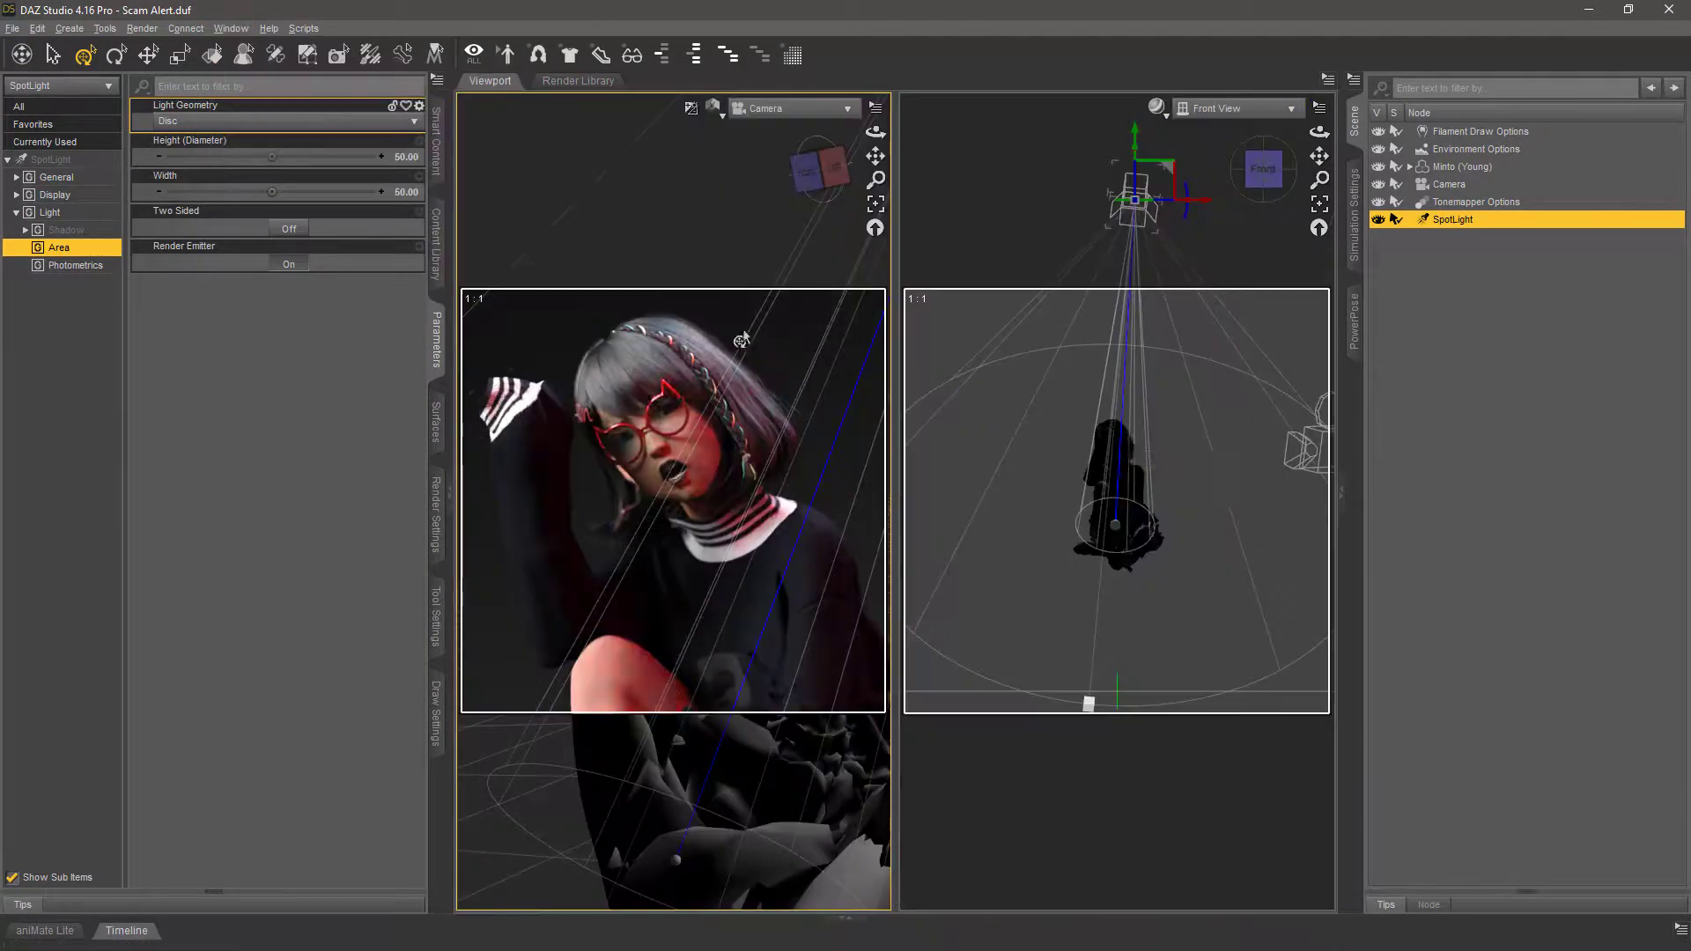
Raise the SpotLight above the girl's head and set its Luminous Flux to 4000 lumens
click(1194, 374)
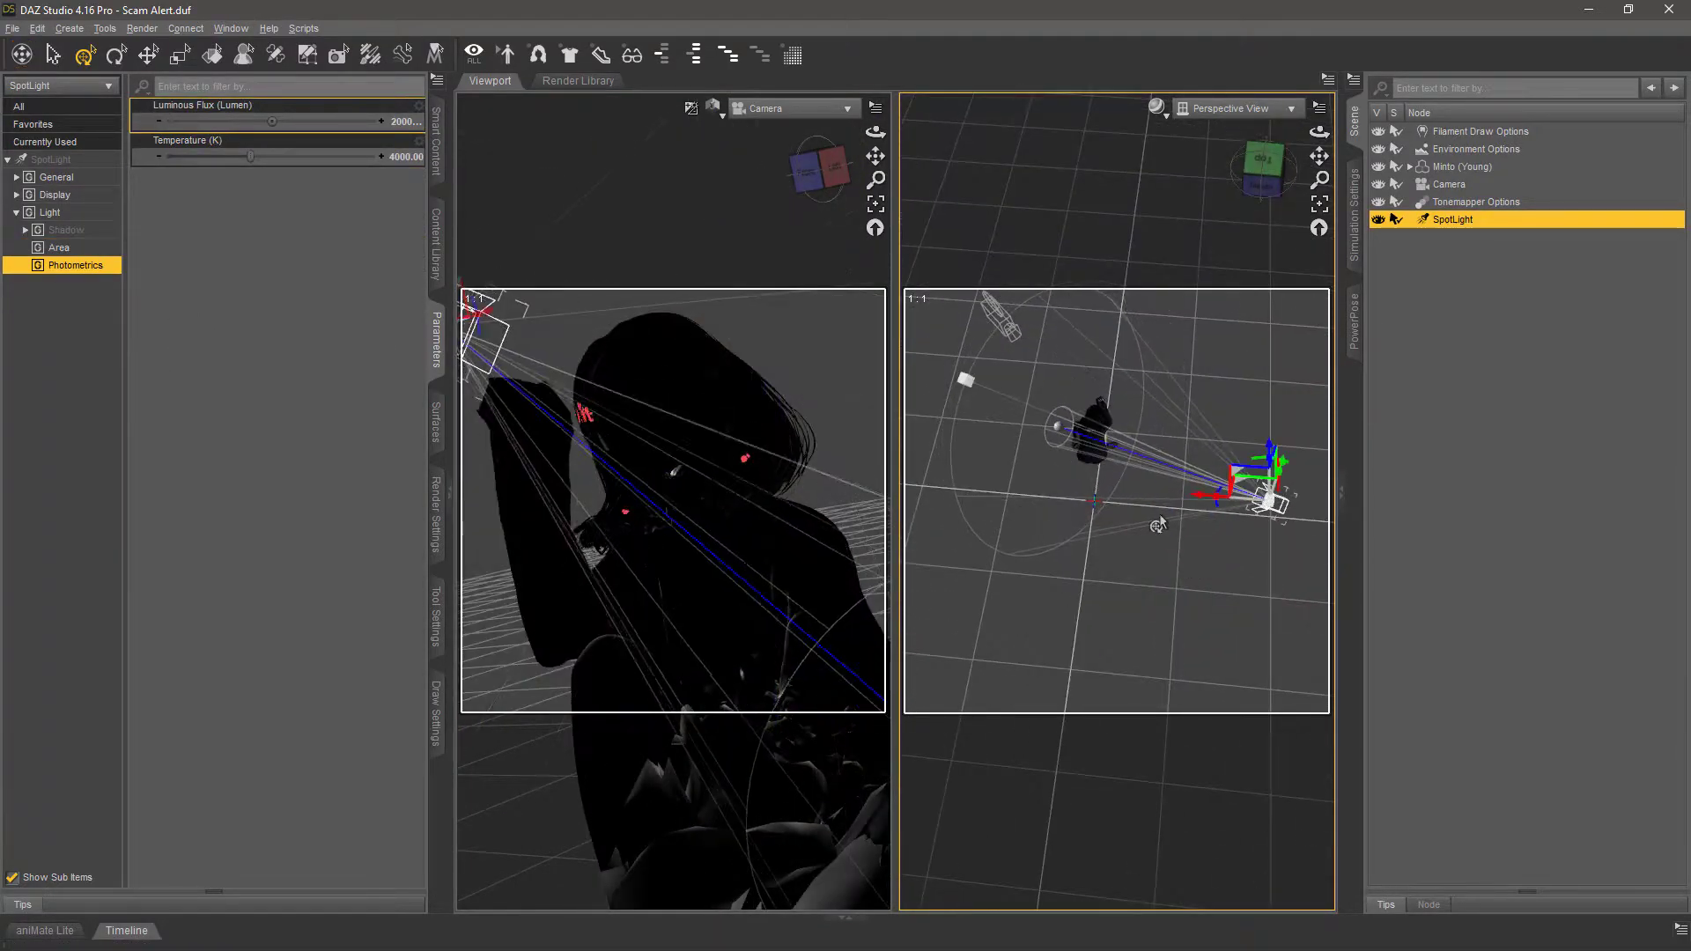
drag(1265, 476, 1263, 550)
click(653, 419)
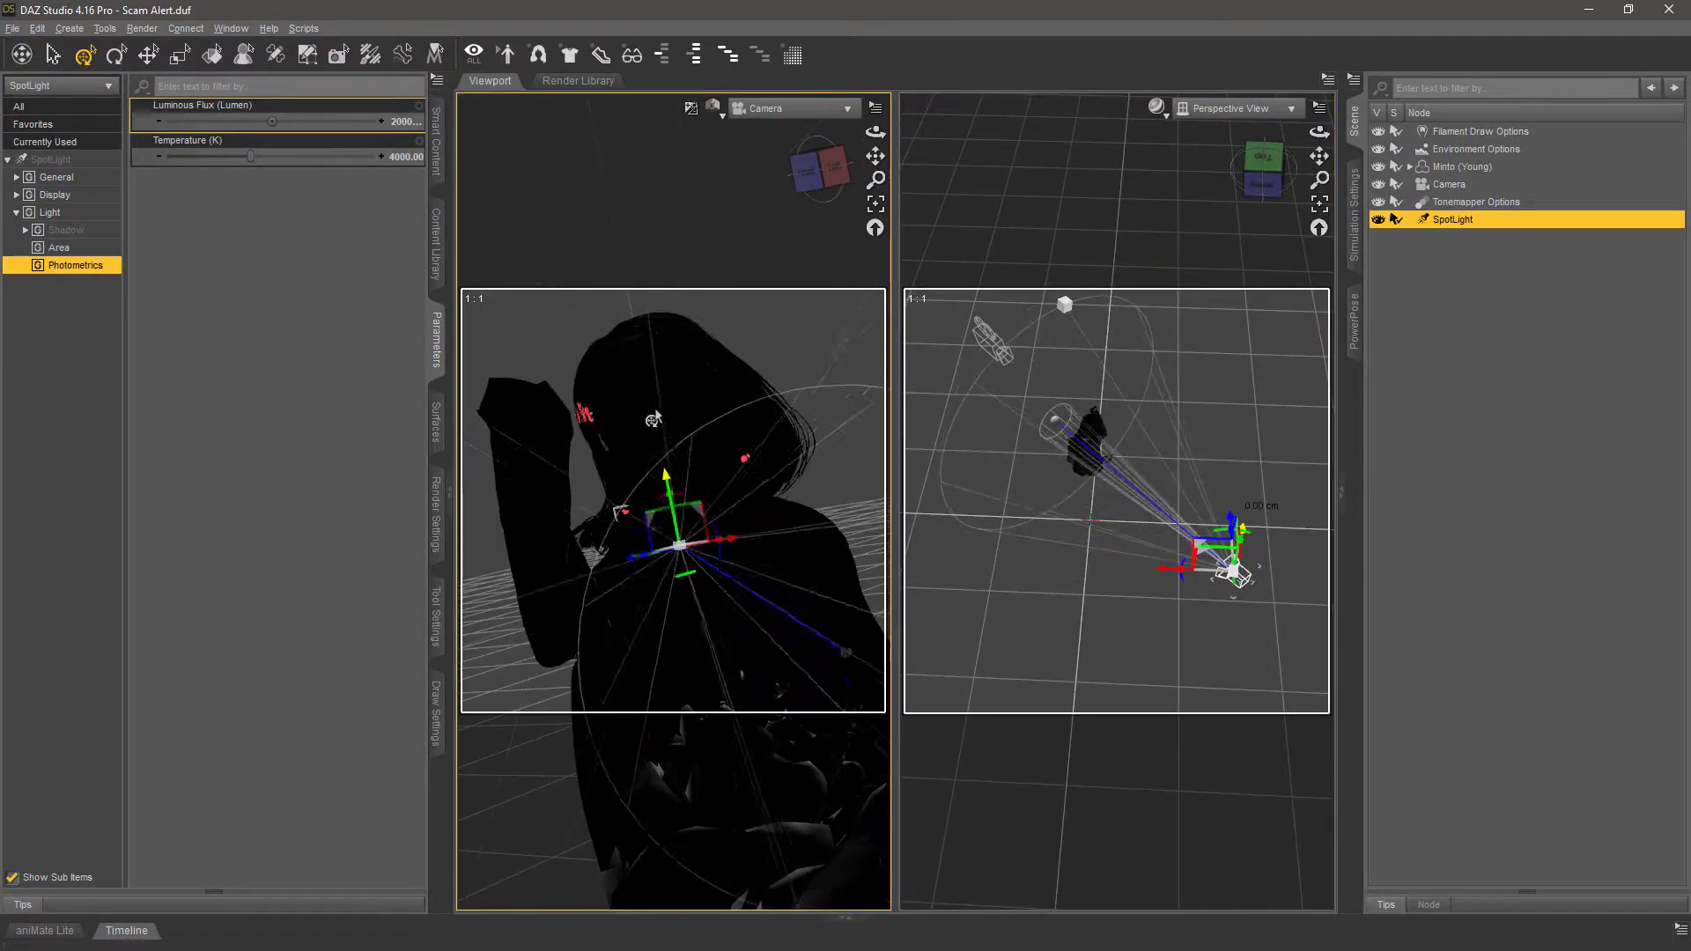
click(366, 128)
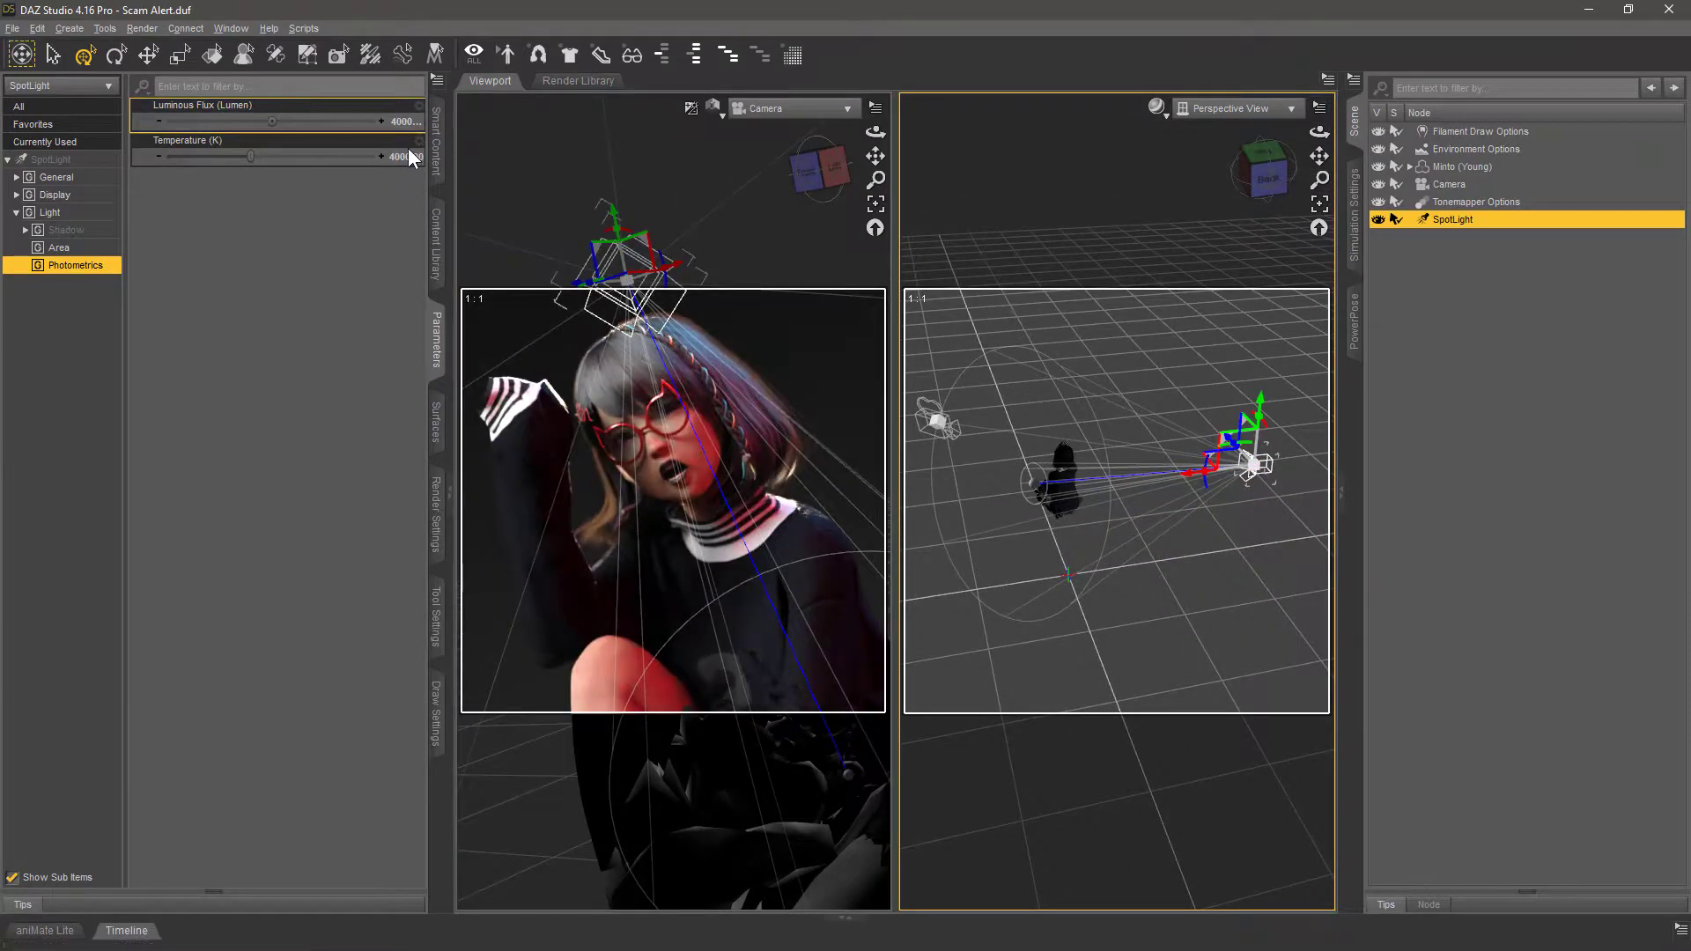
drag(1259, 409, 1260, 387)
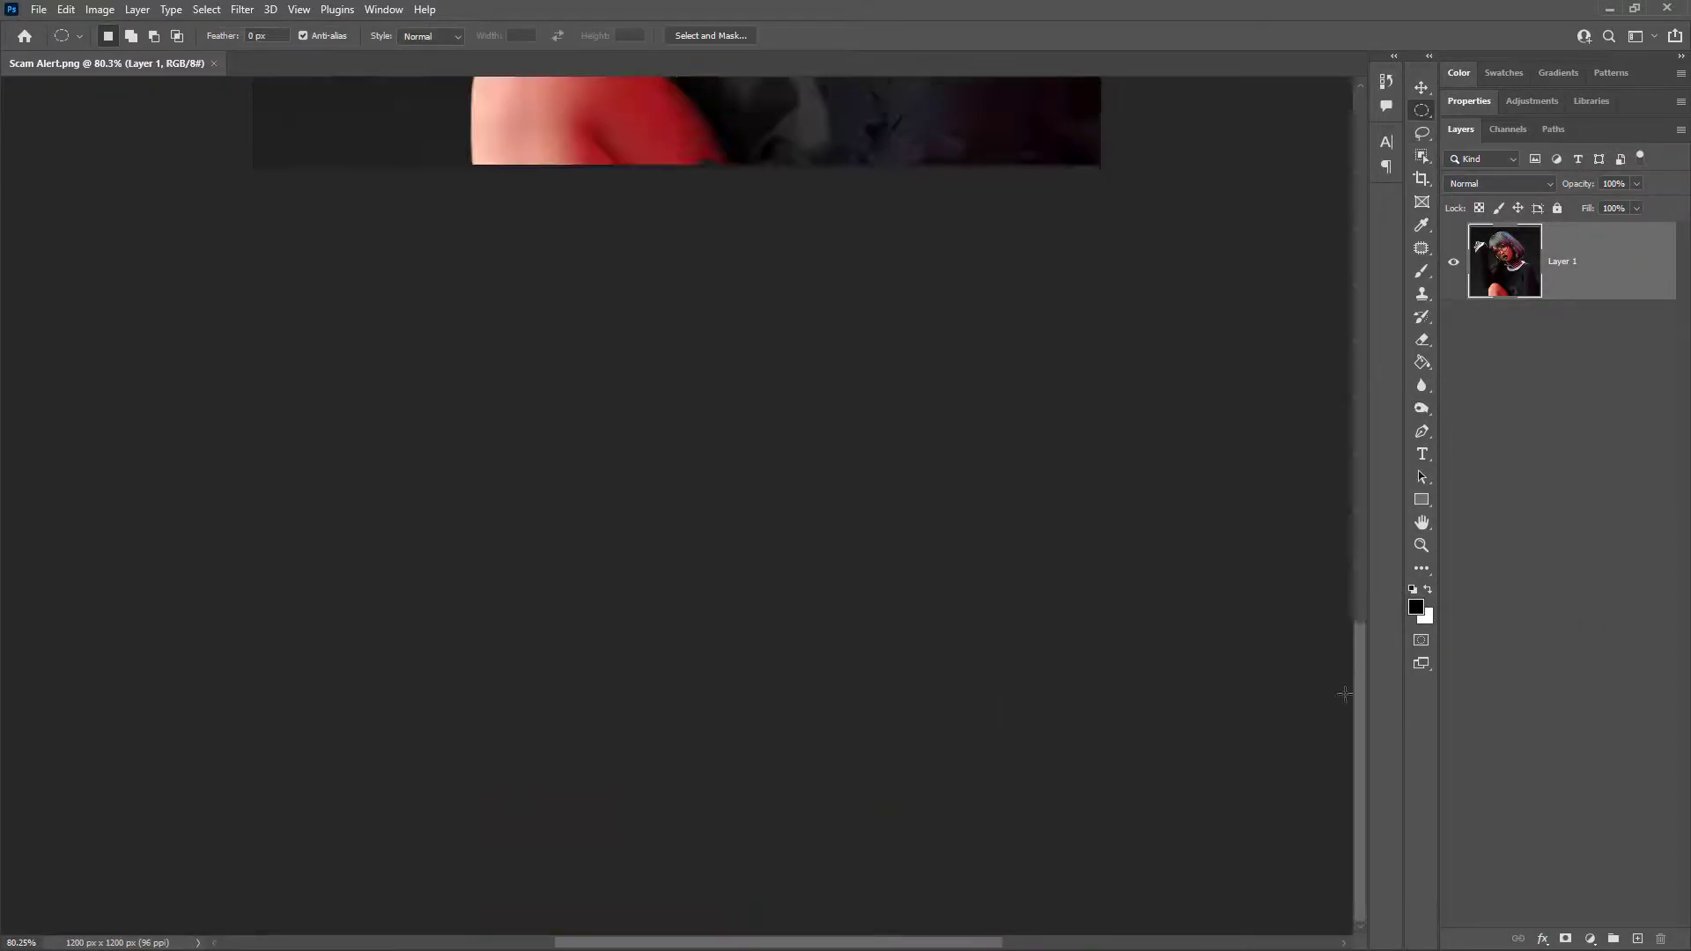
Make an inverted elliptical selection around the portrait for the vignette, reorder Layer 1, and patch the knee flaw
drag(343, 174, 1004, 835)
click(206, 9)
click(227, 79)
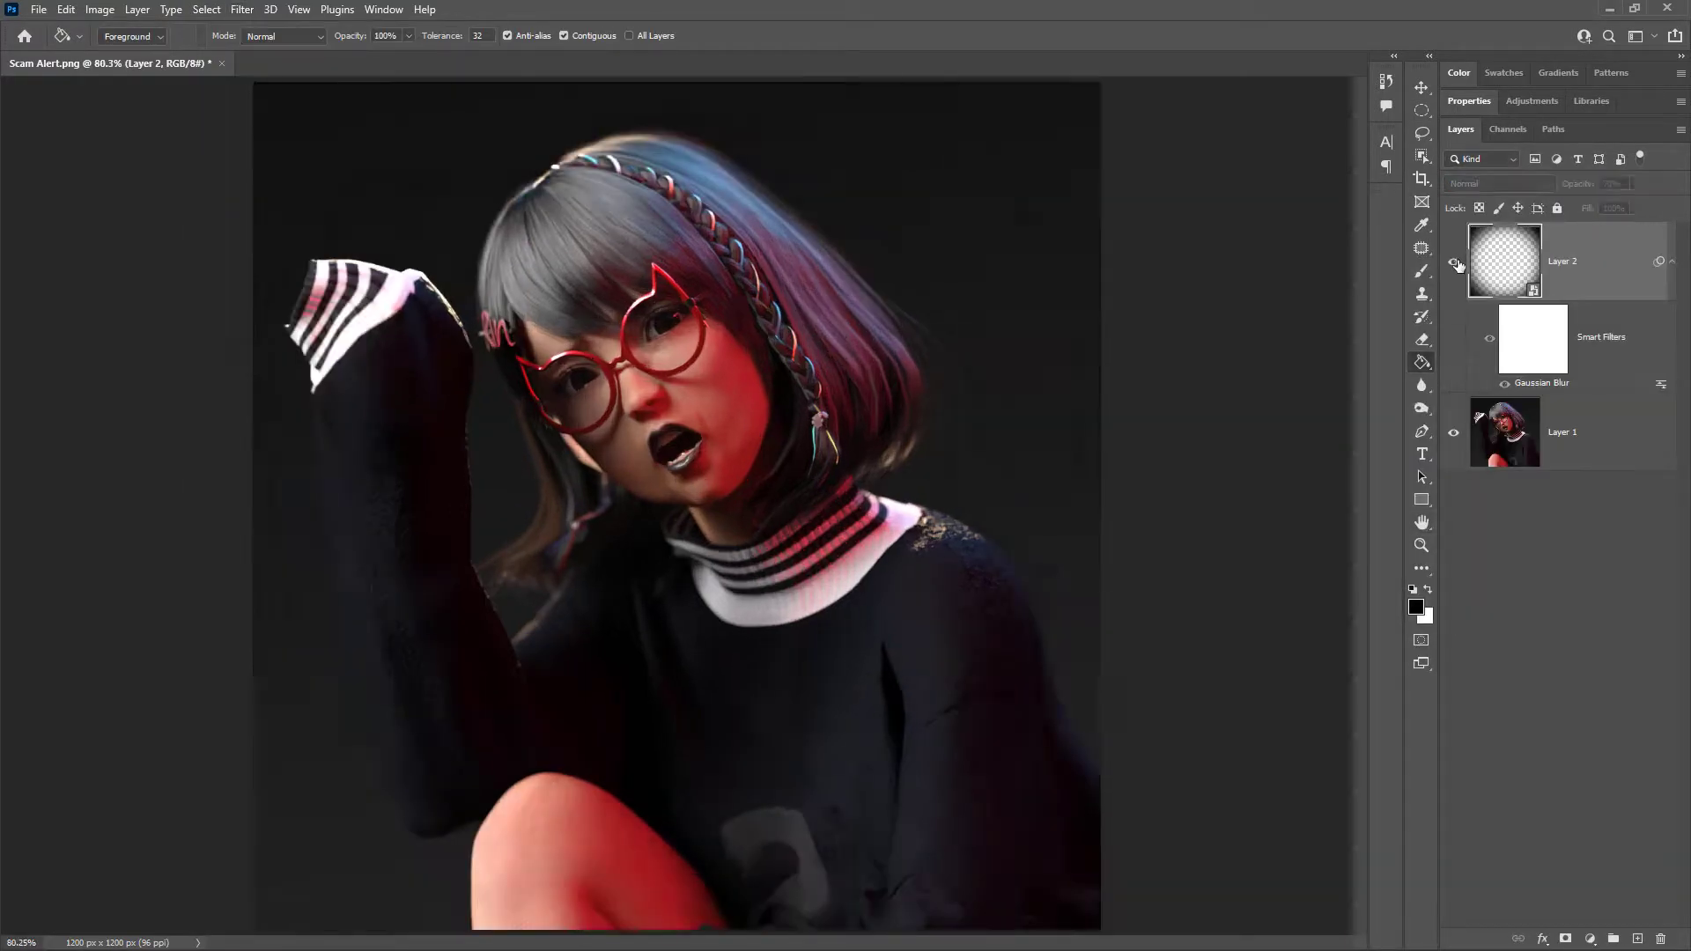
drag(1504, 436, 1499, 456)
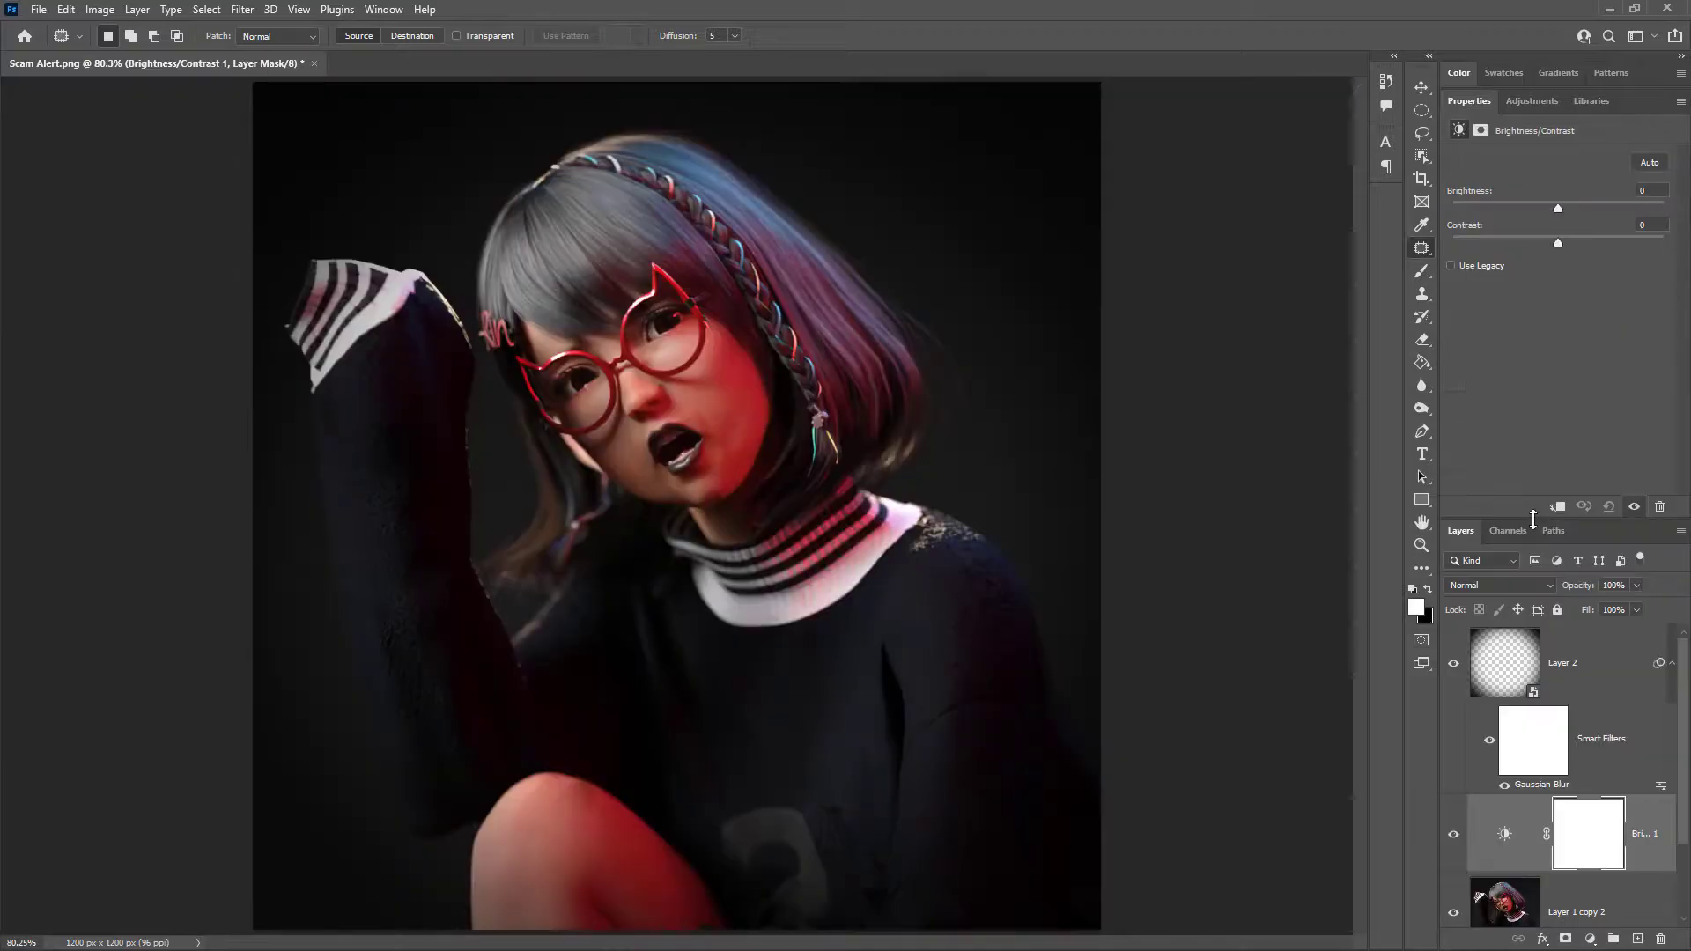
drag(1558, 208, 1578, 208)
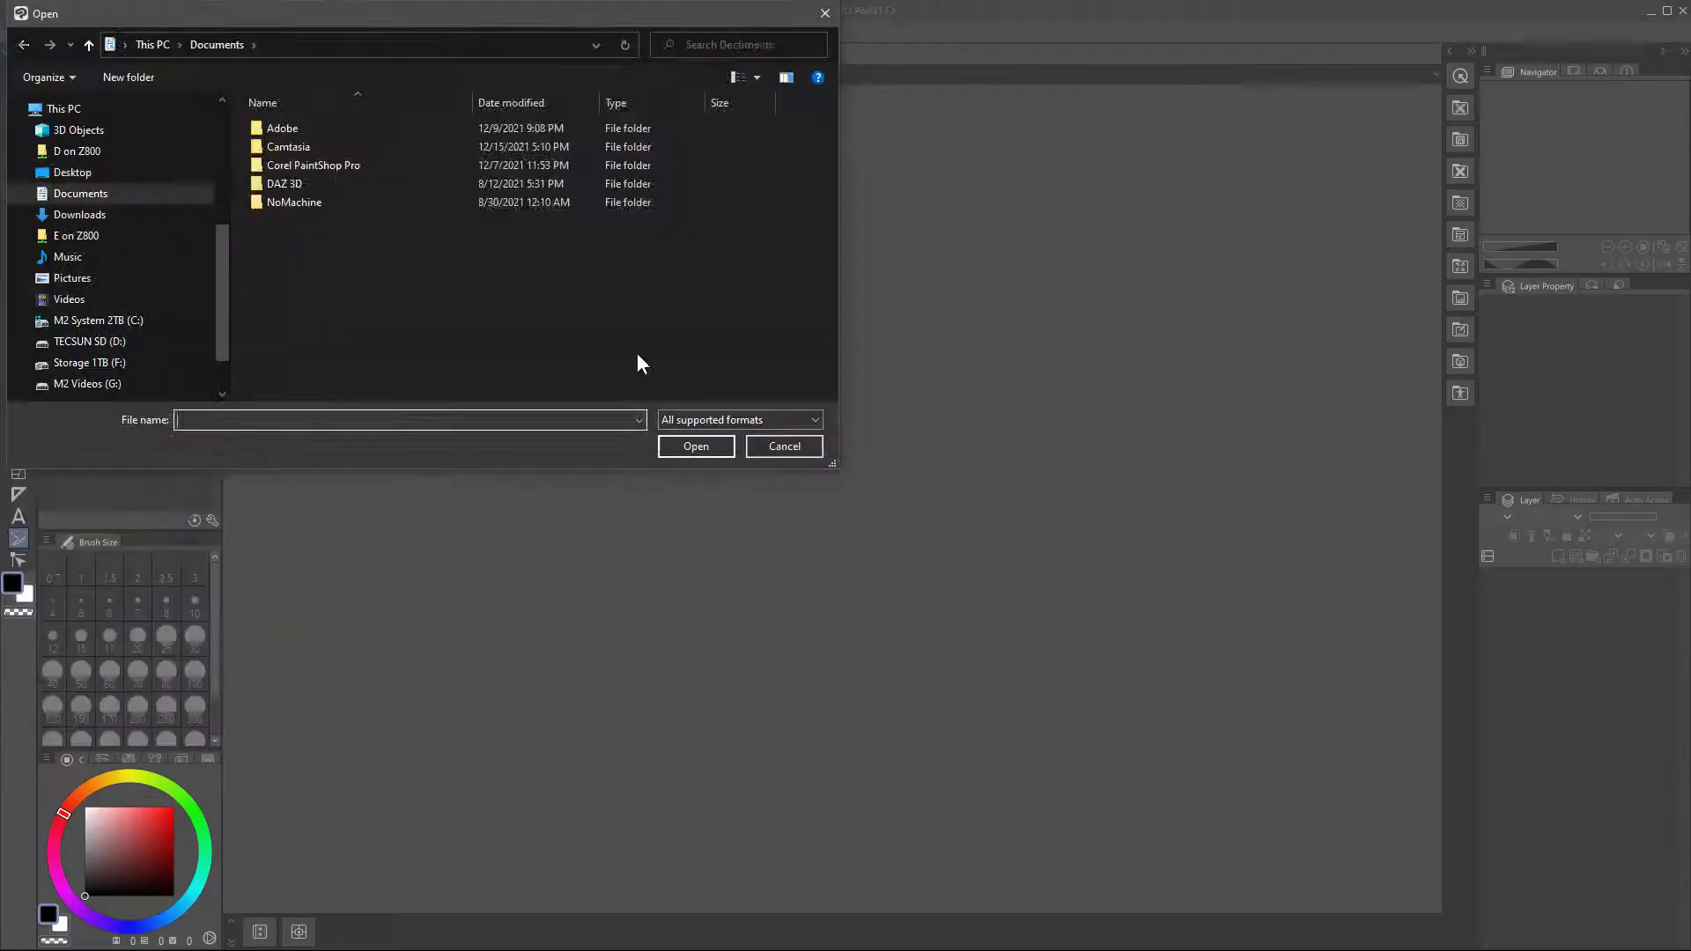
Draw a speech balloon over the sweater with a curved tail pointing at the girl's mouth
drag(873, 588, 1202, 798)
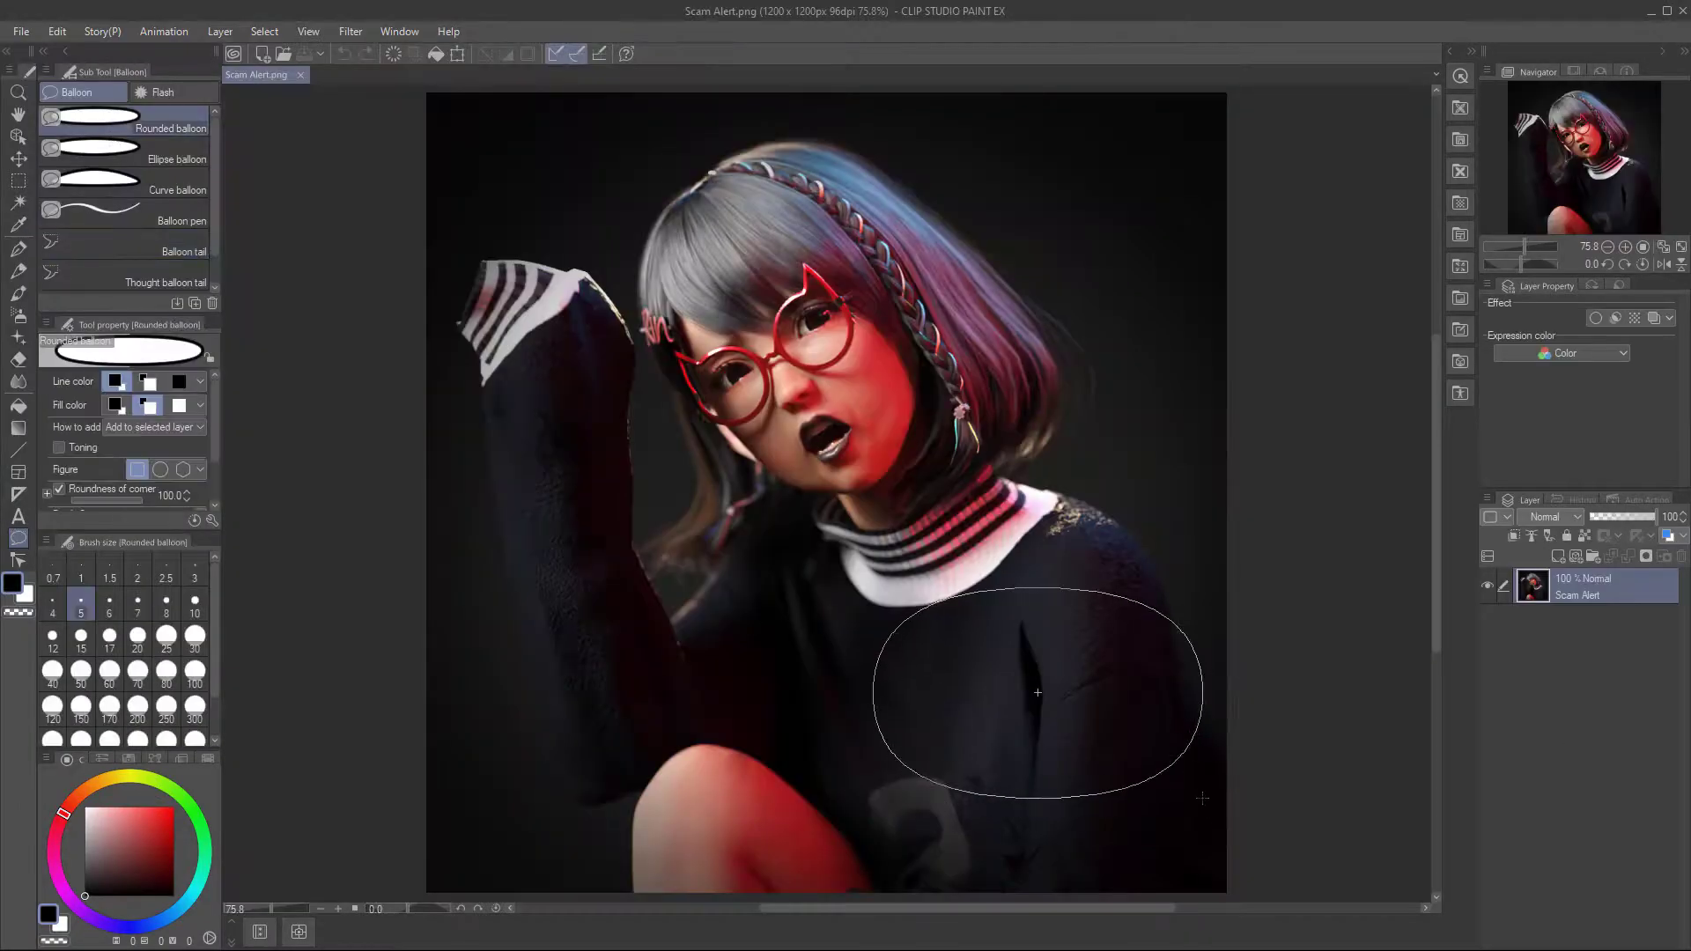
click(124, 250)
click(905, 656)
click(792, 616)
click(759, 544)
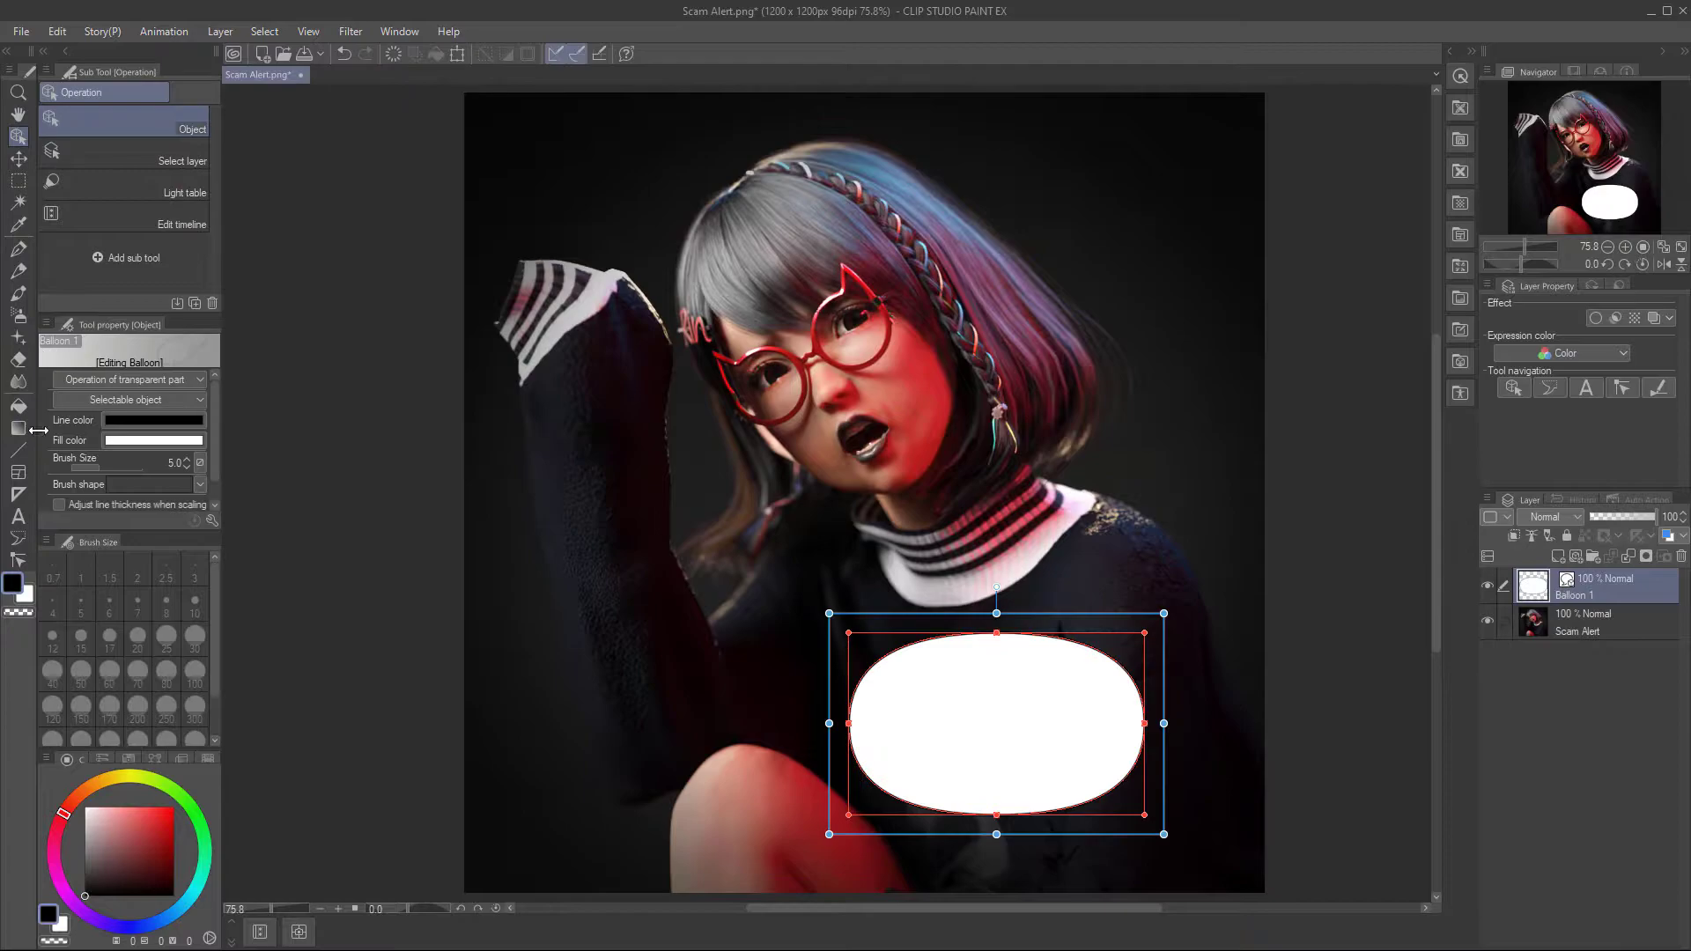
key(t)
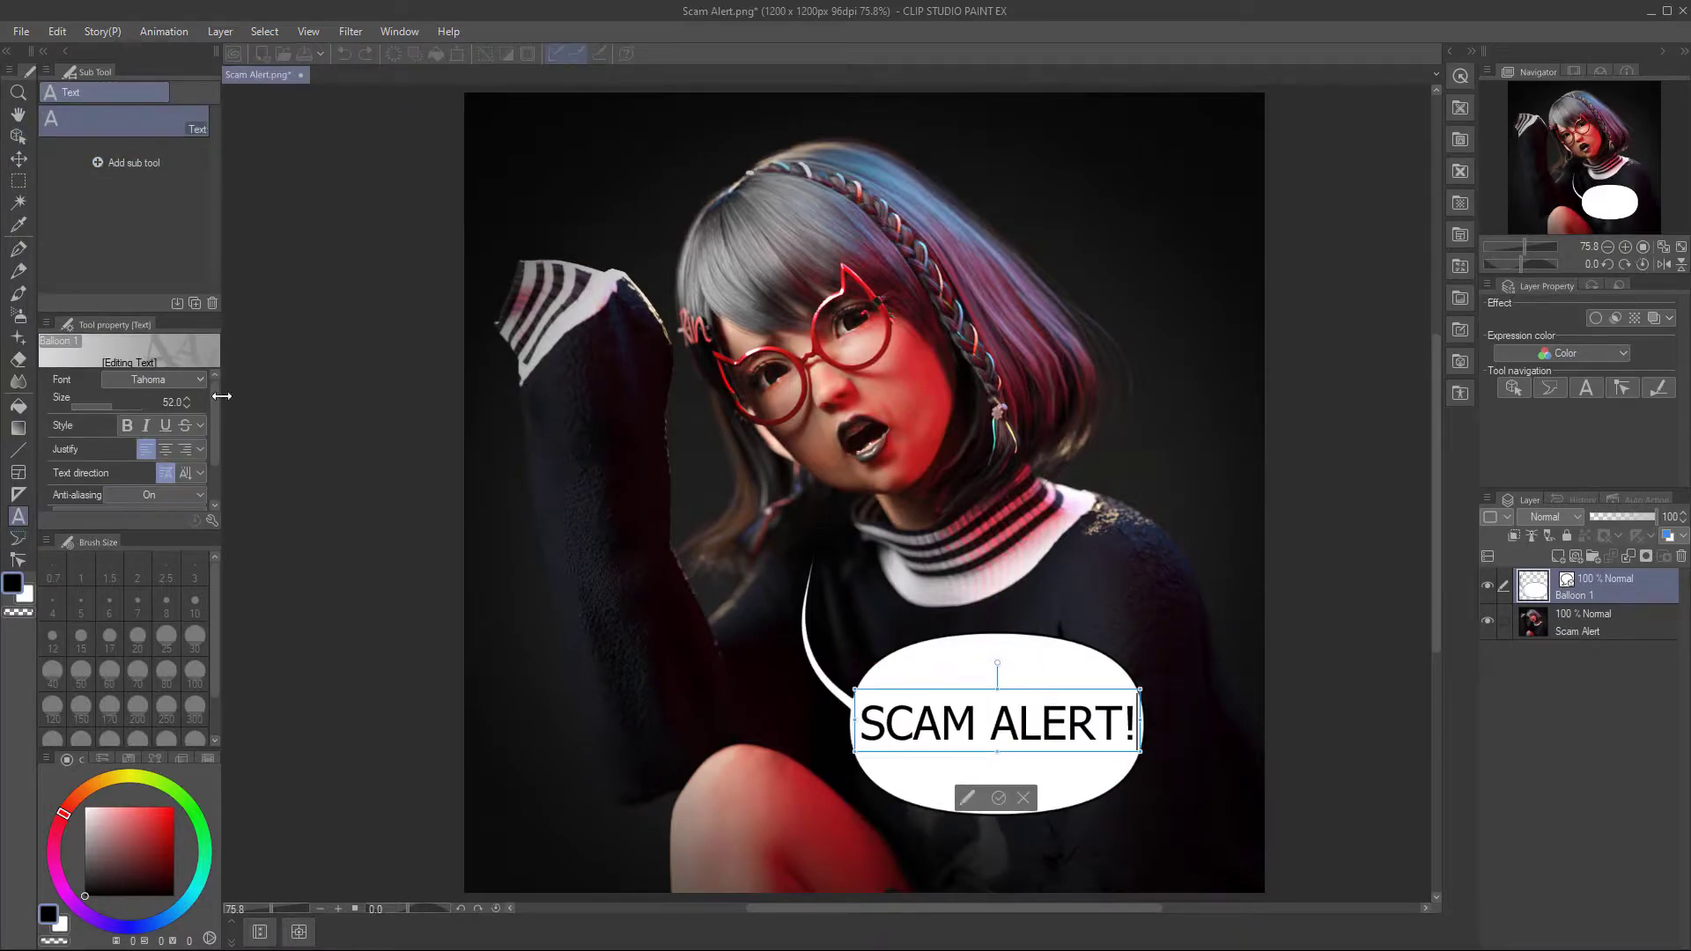